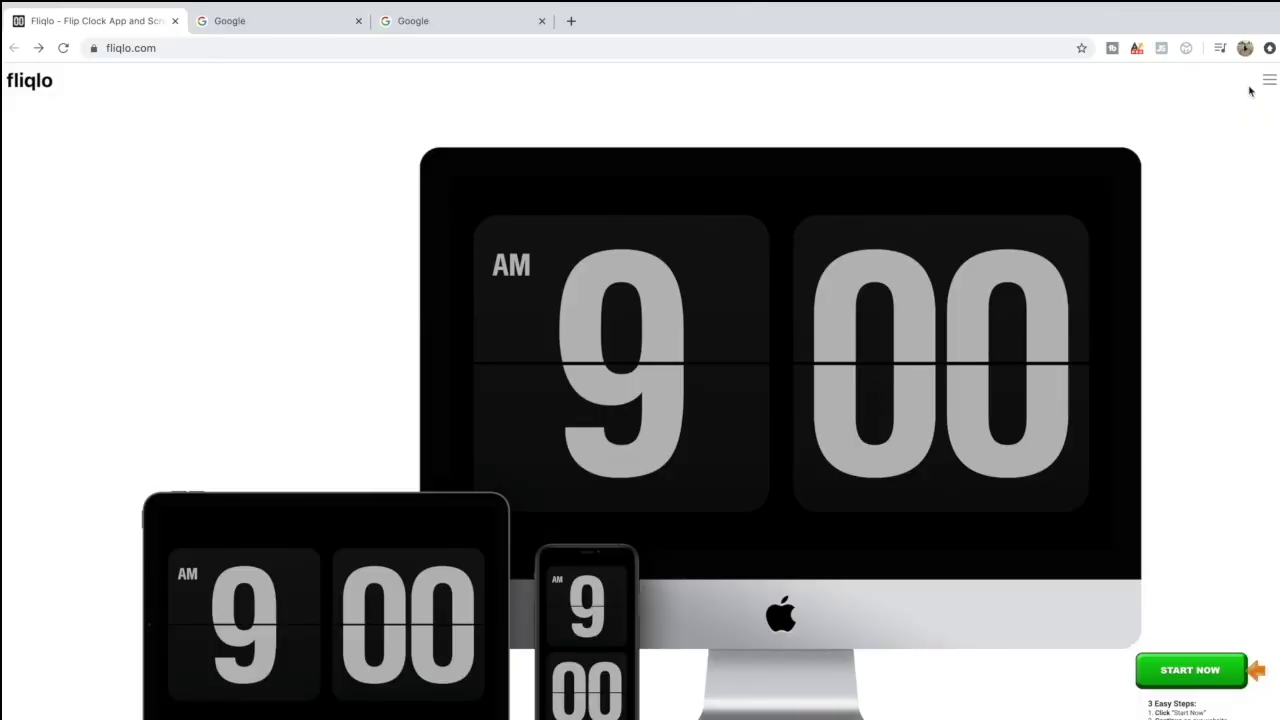
Go to the Fliqlo screensaver page and scroll down to the Fliqlo 1.8.3 for Mac download
click(1270, 85)
scroll(850, 475, down, 3)
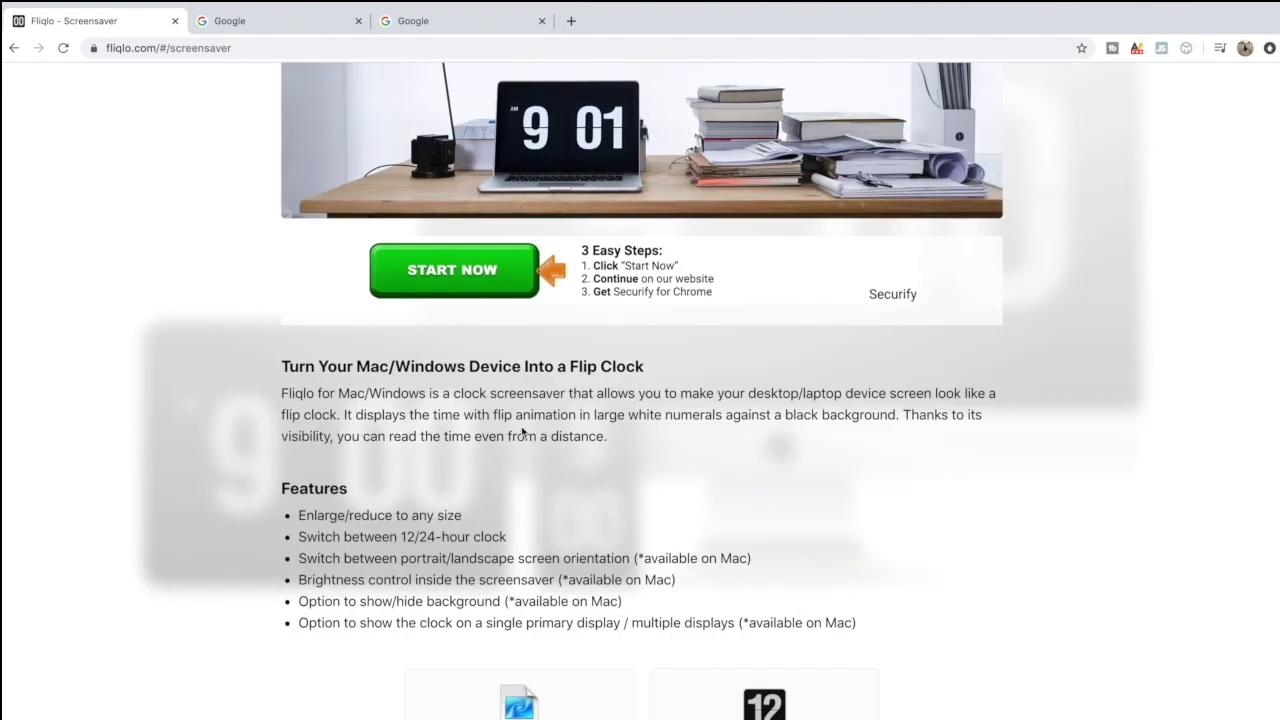
scroll(561, 453, down, 5)
scroll(561, 453, down, 5)
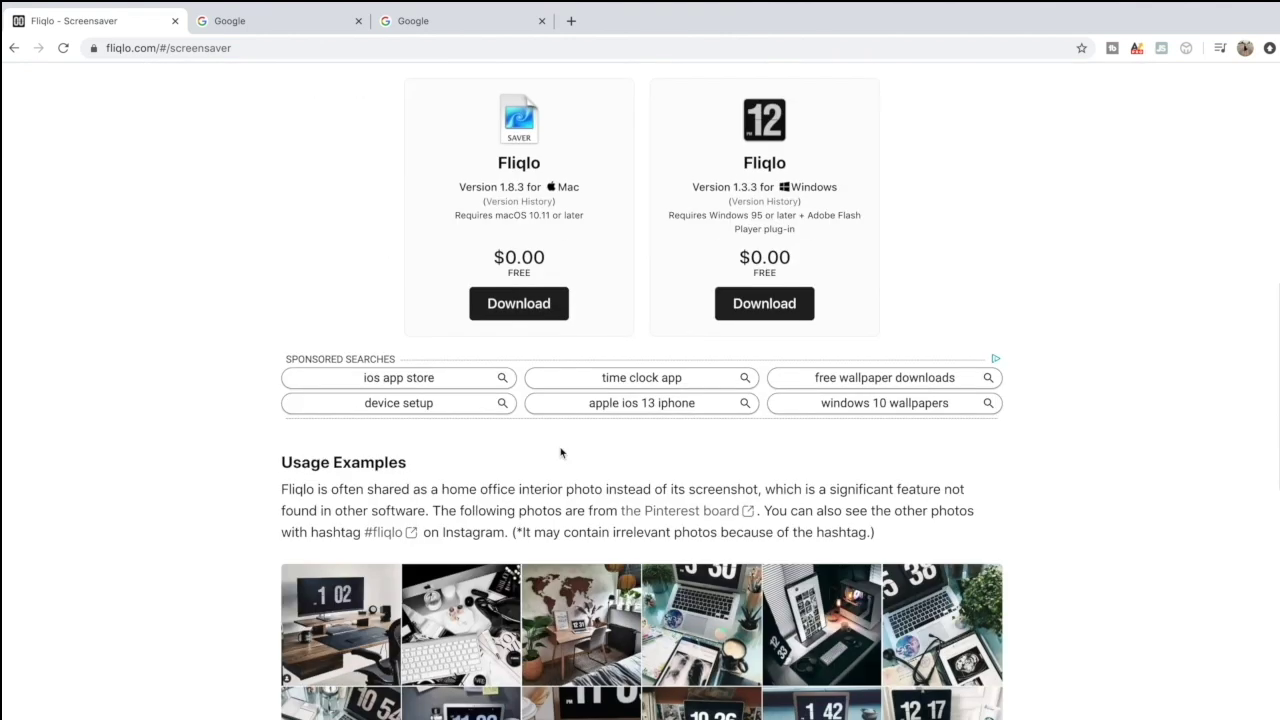
scroll(561, 453, up, 3)
scroll(561, 453, down, 2)
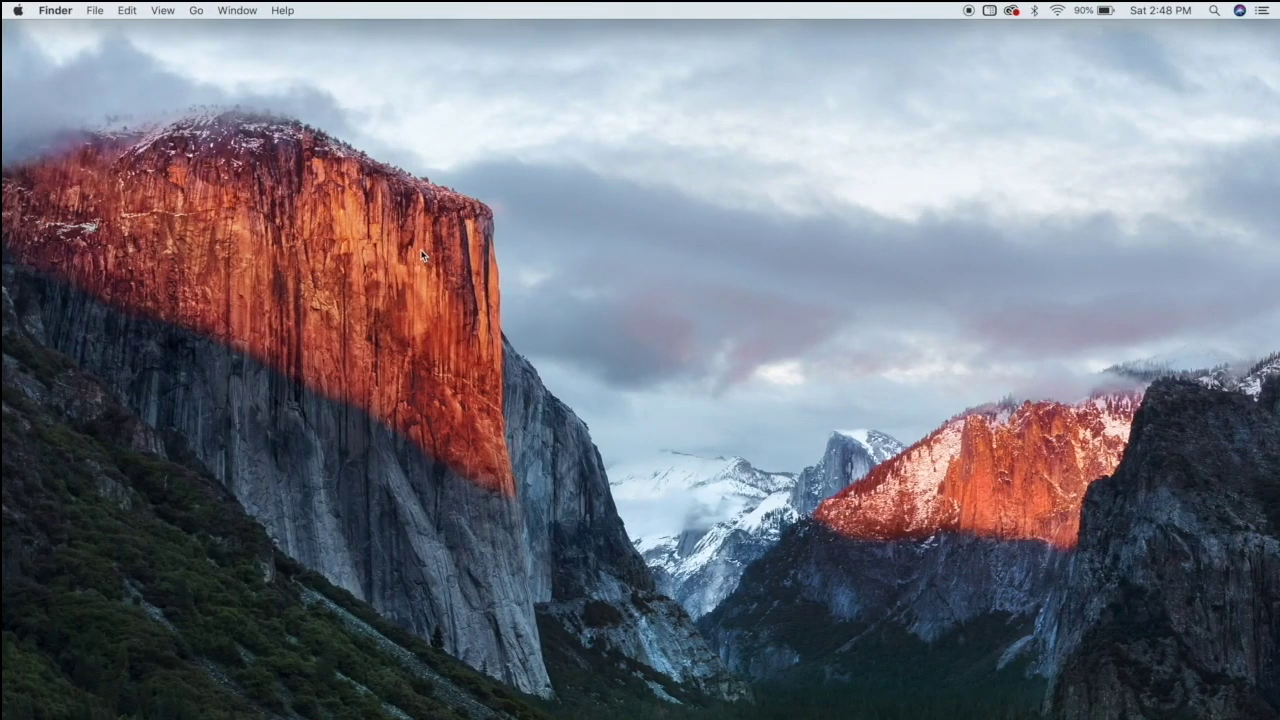
In Desktop & Screen Saver, choose Fliqlo and drag its Scale slider left to shrink the clock
mouse_move(345, 703)
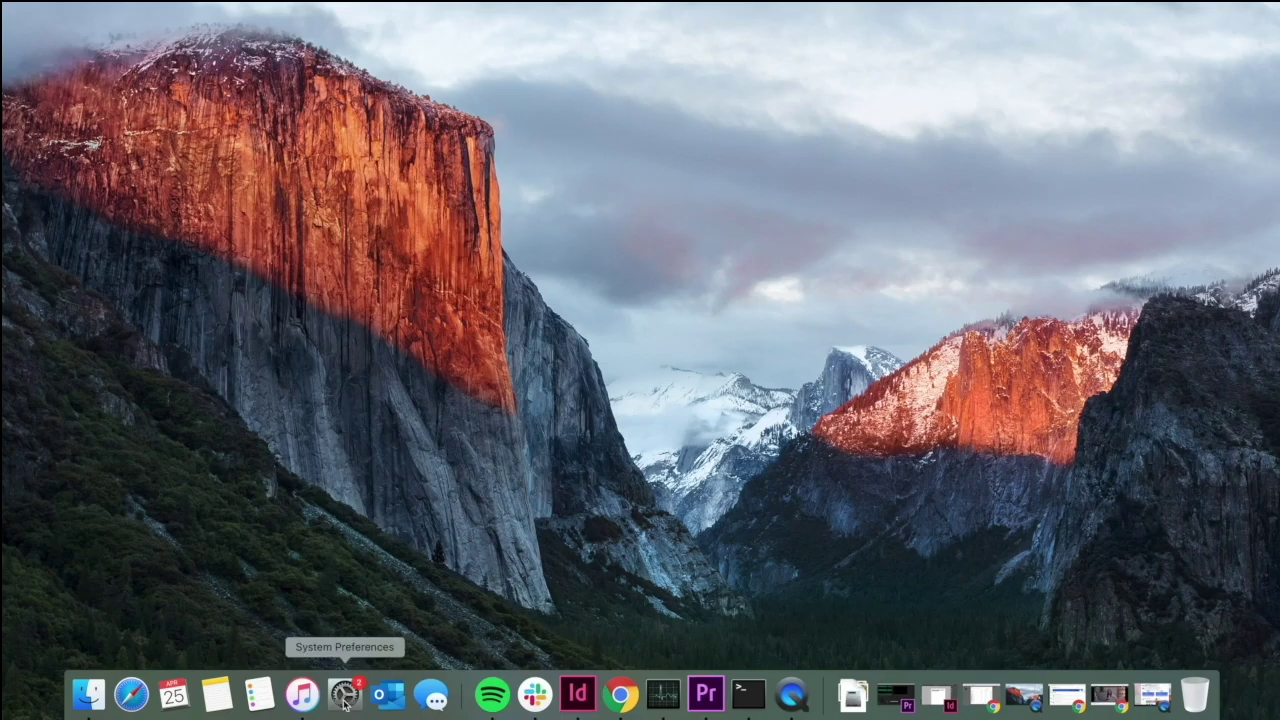
click(343, 703)
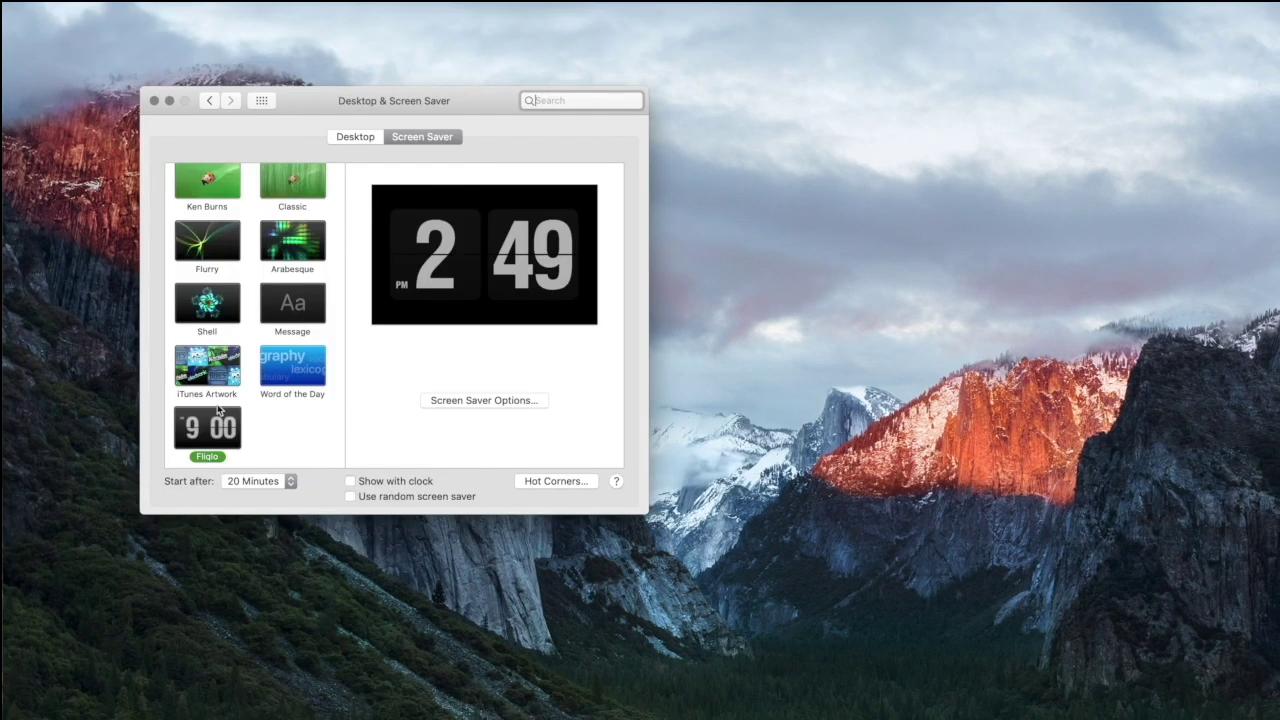
scroll(210, 380, down, 2)
click(493, 404)
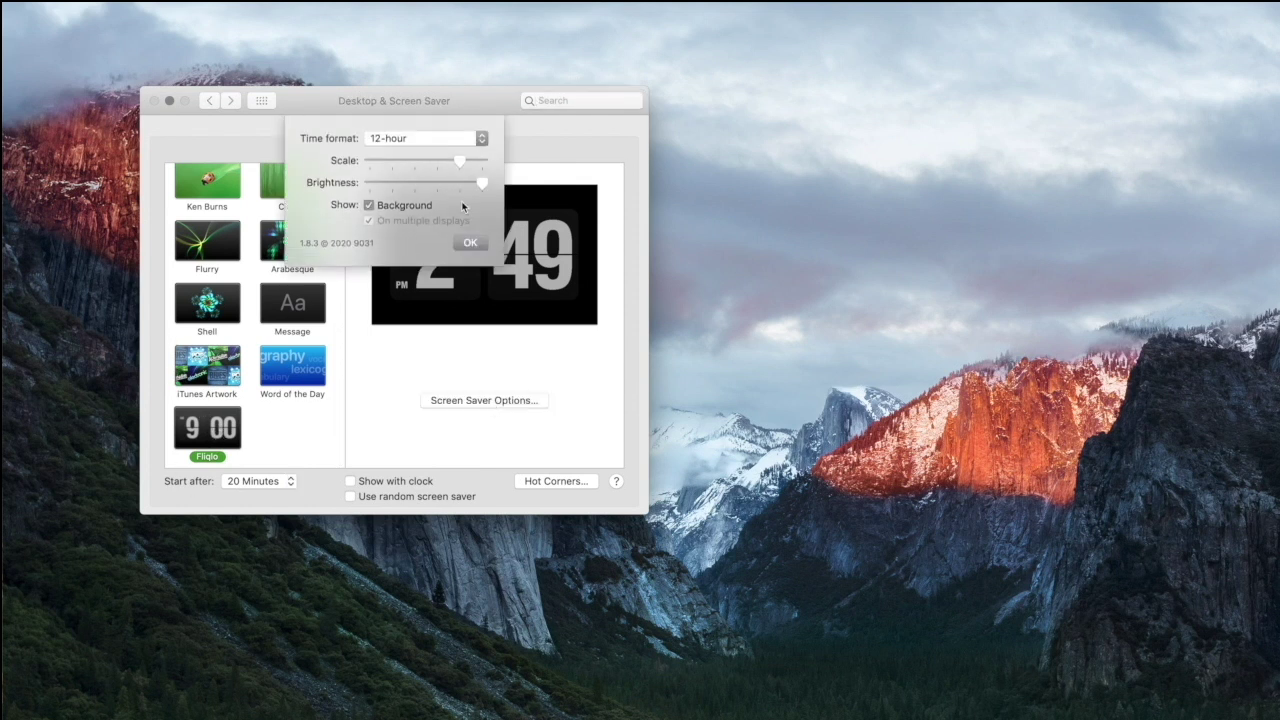
drag(460, 162, 496, 189)
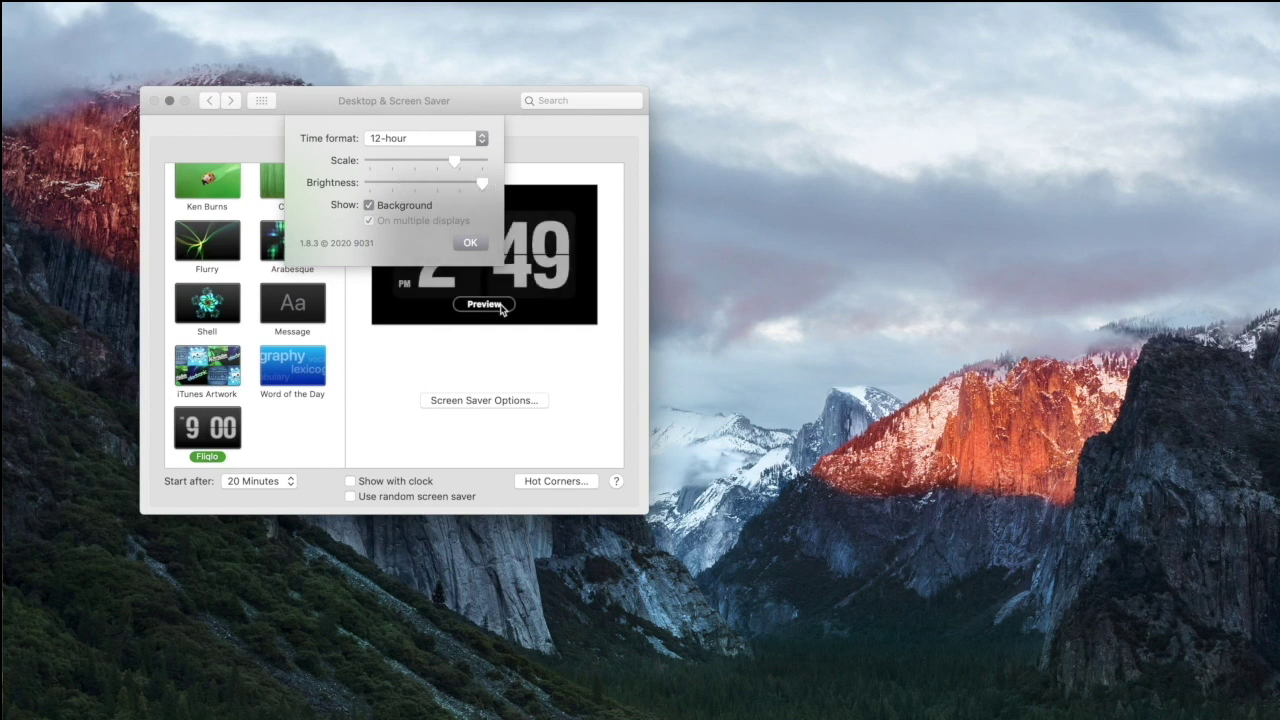
click(470, 242)
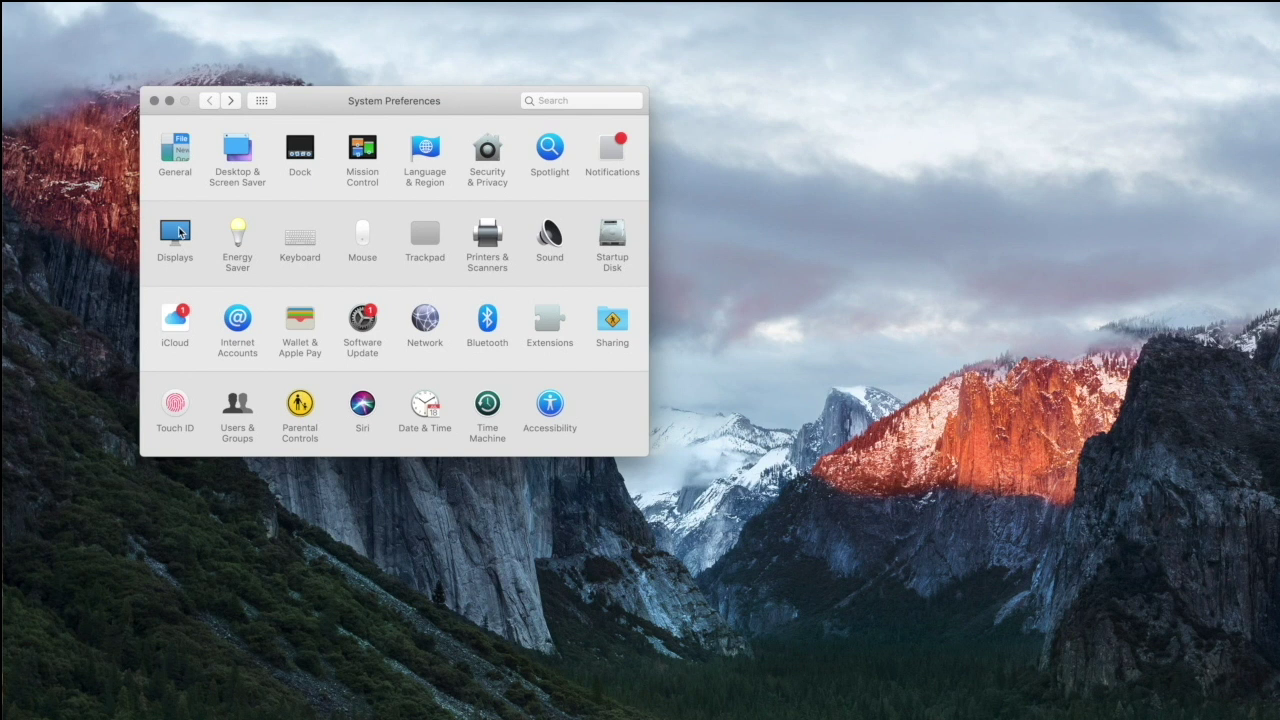
In Displays > Night Shift, set the schedule to Sunset to Sunrise and move Color Temperature toward warmer
click(176, 233)
click(432, 144)
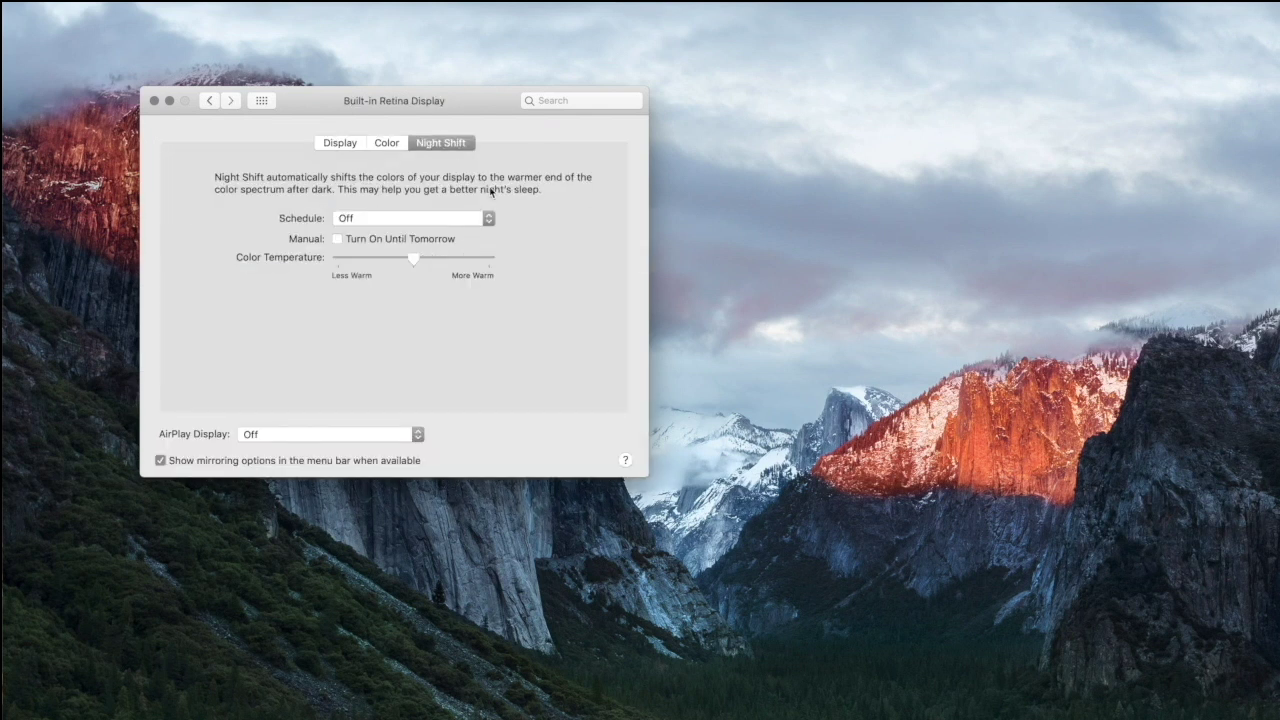
click(489, 218)
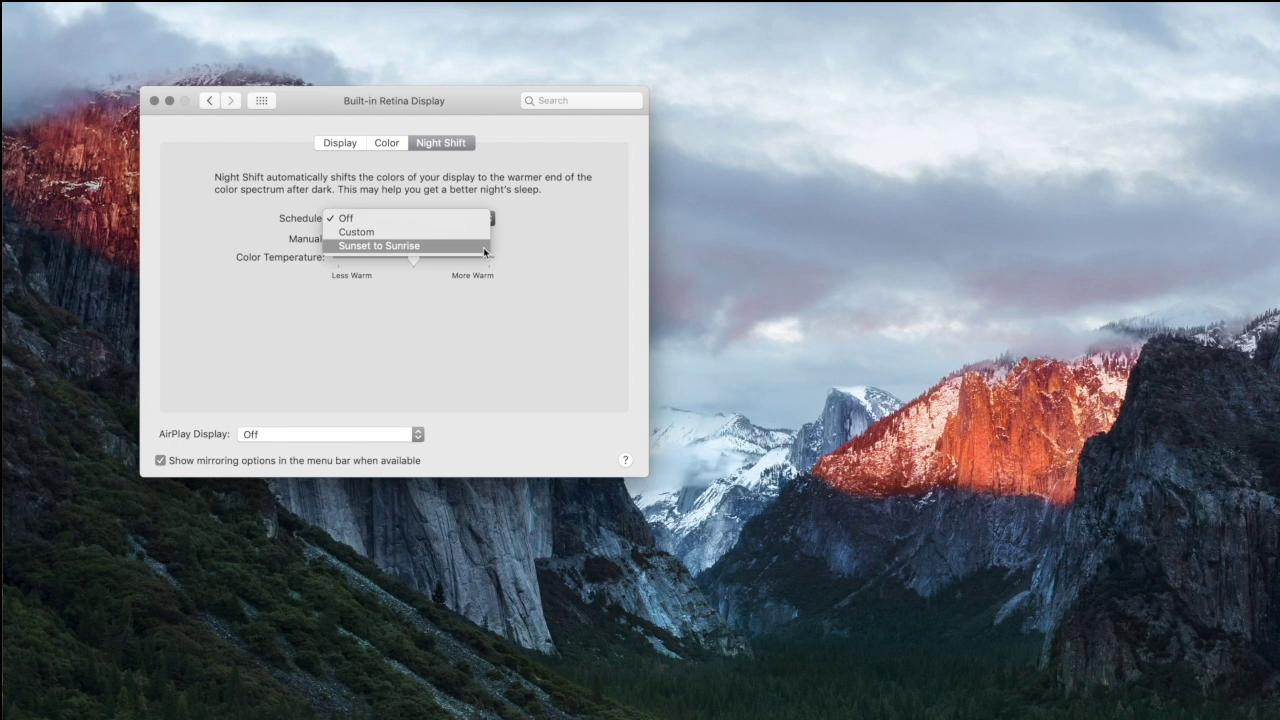
click(483, 246)
click(489, 220)
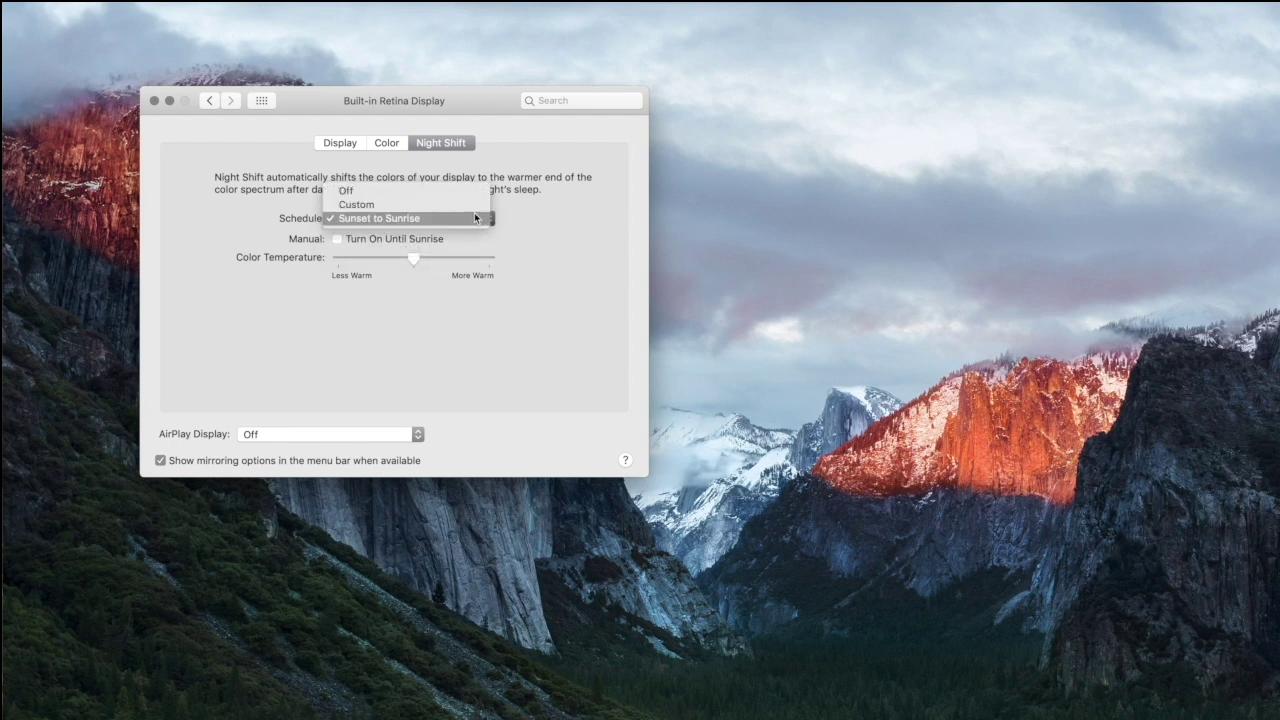
click(472, 204)
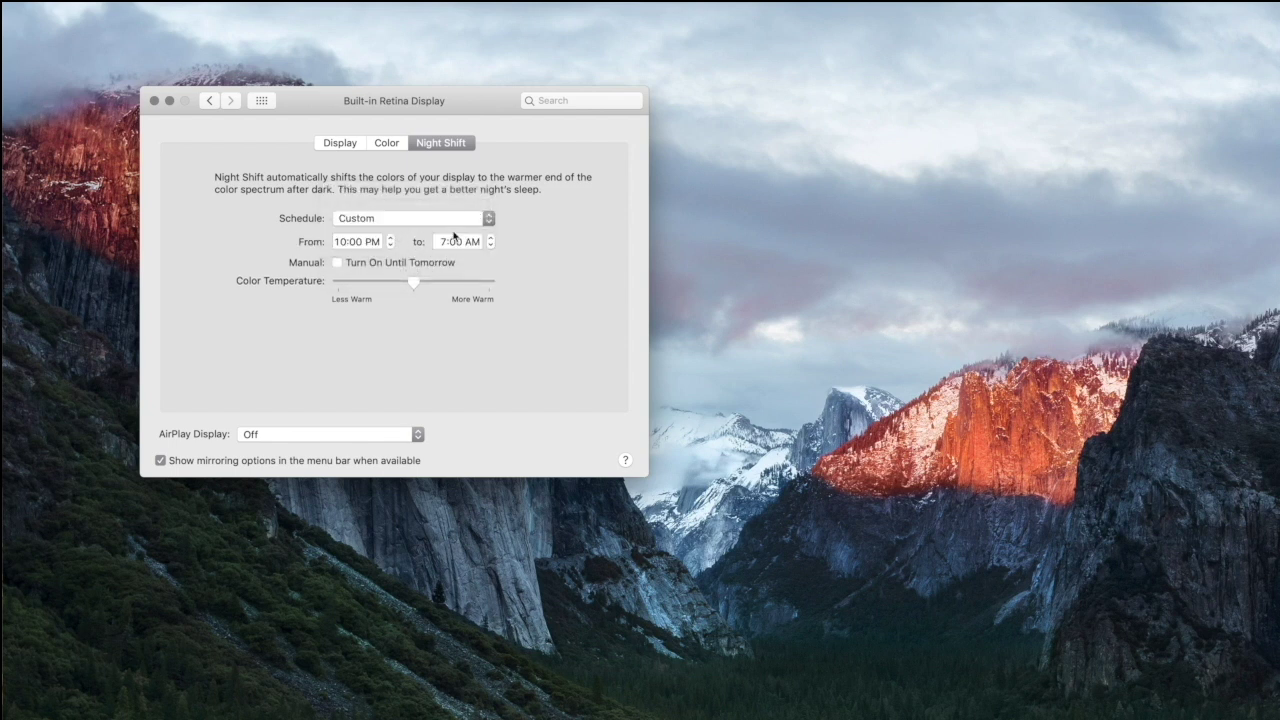
mouse_move(415, 285)
mouse_down()
mouse_move(456, 286)
mouse_move(389, 291)
mouse_move(410, 288)
mouse_up()
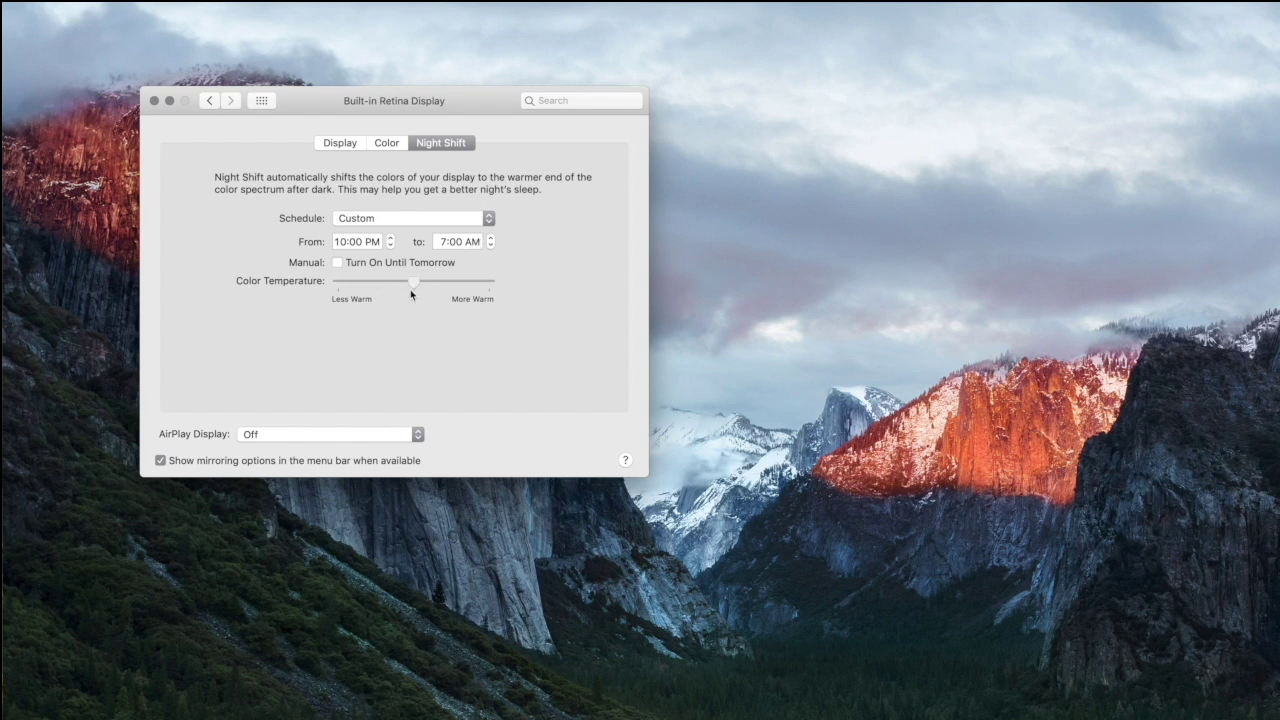
click(468, 219)
click(482, 231)
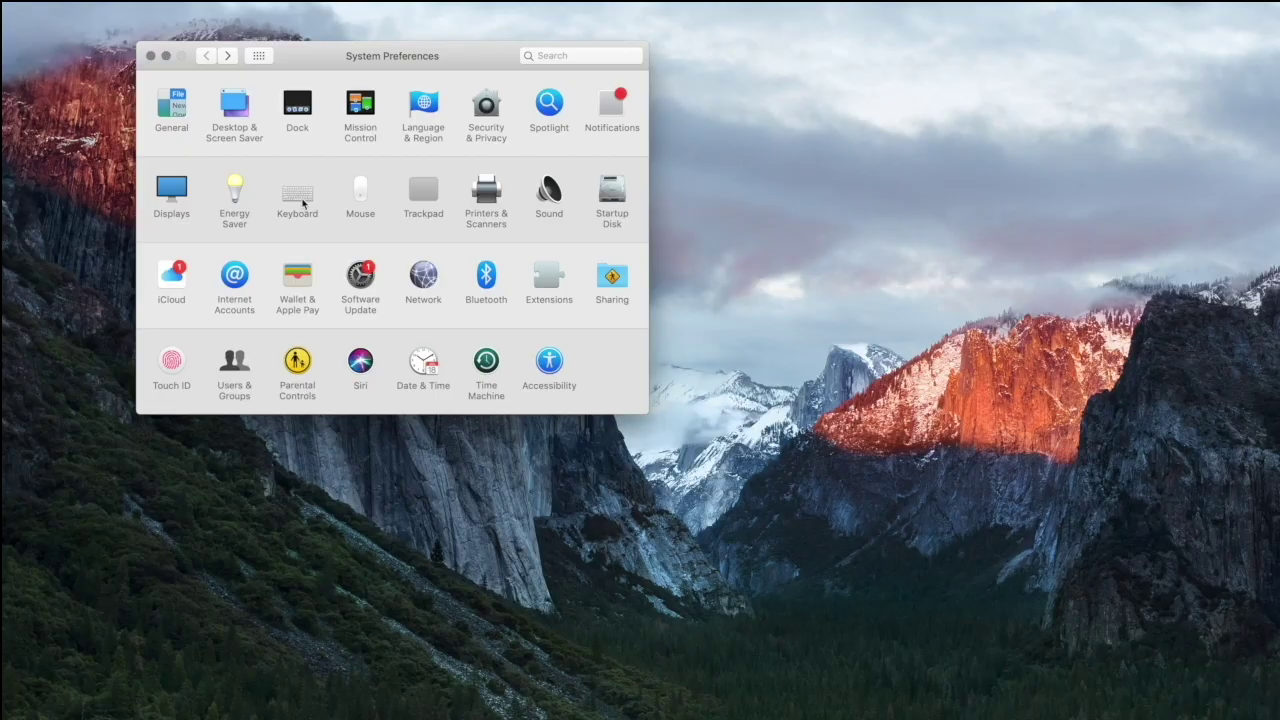
From Keyboard's Customize Touch Bar panel, drag Do Not Disturb into the Control Strip
click(300, 198)
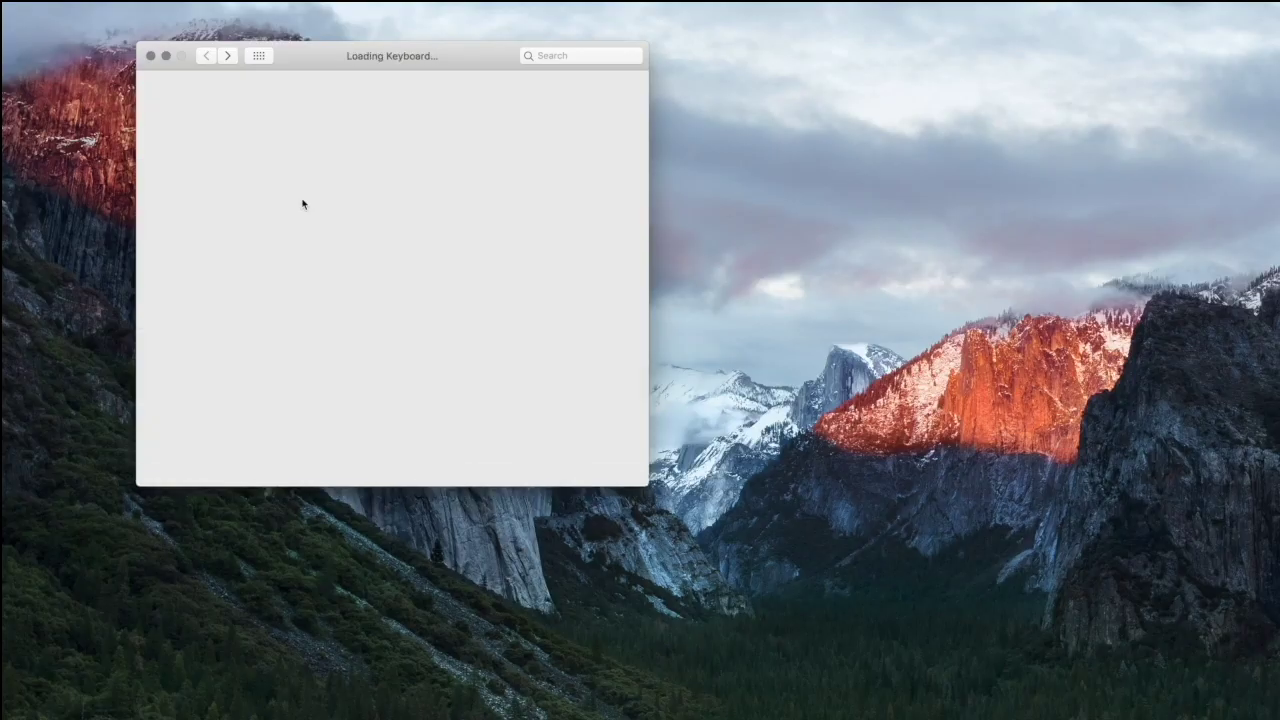
click(483, 422)
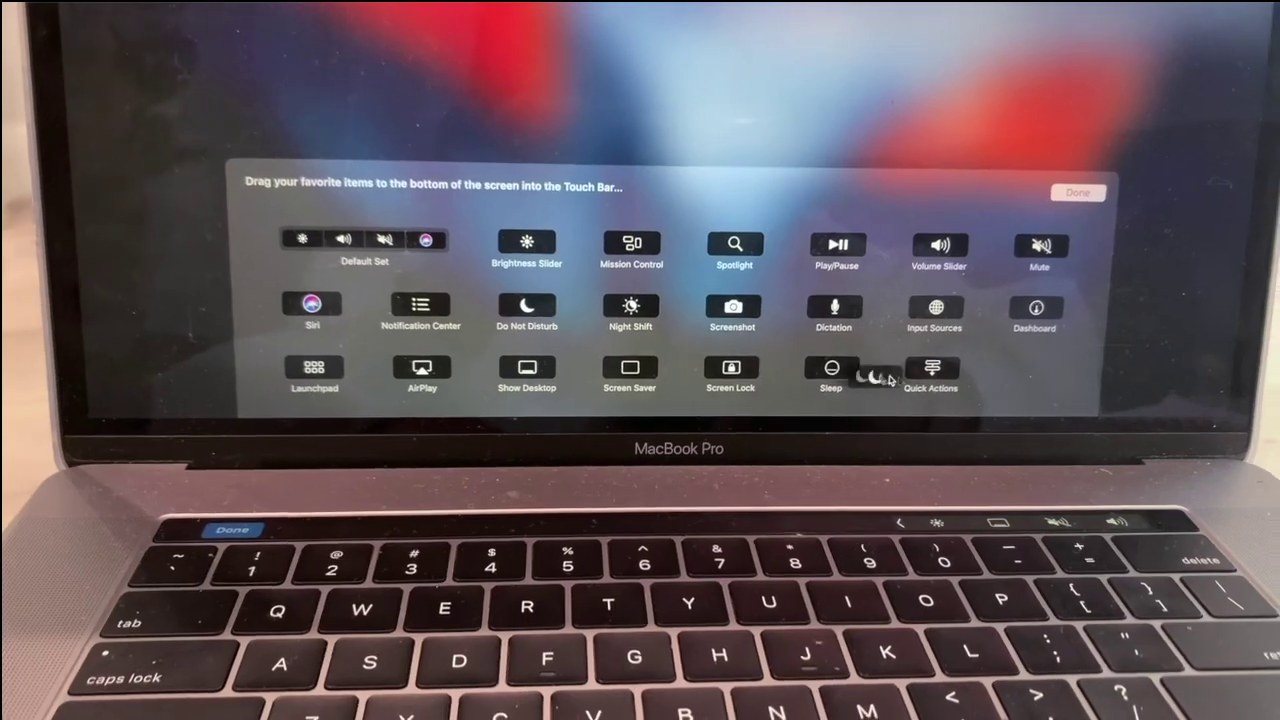
drag(800, 670, 800, 719)
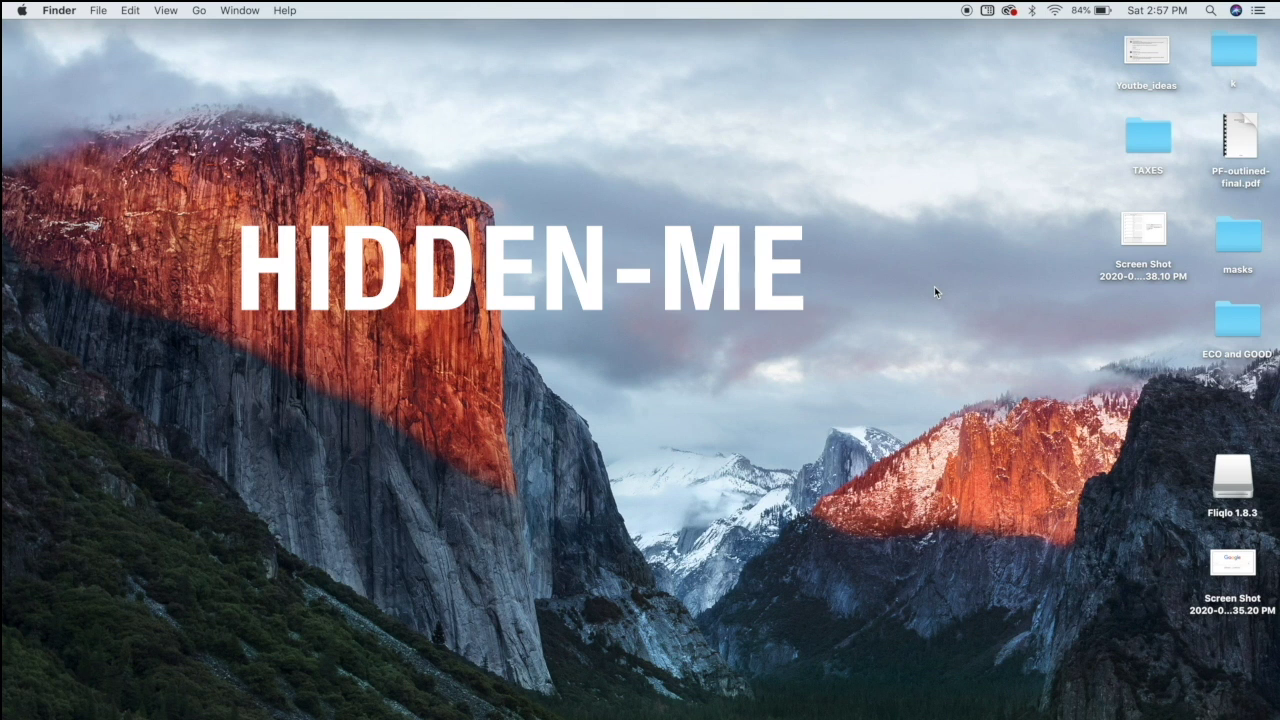
Launch the App Store from Spotlight by searching 'app'
click(1211, 10)
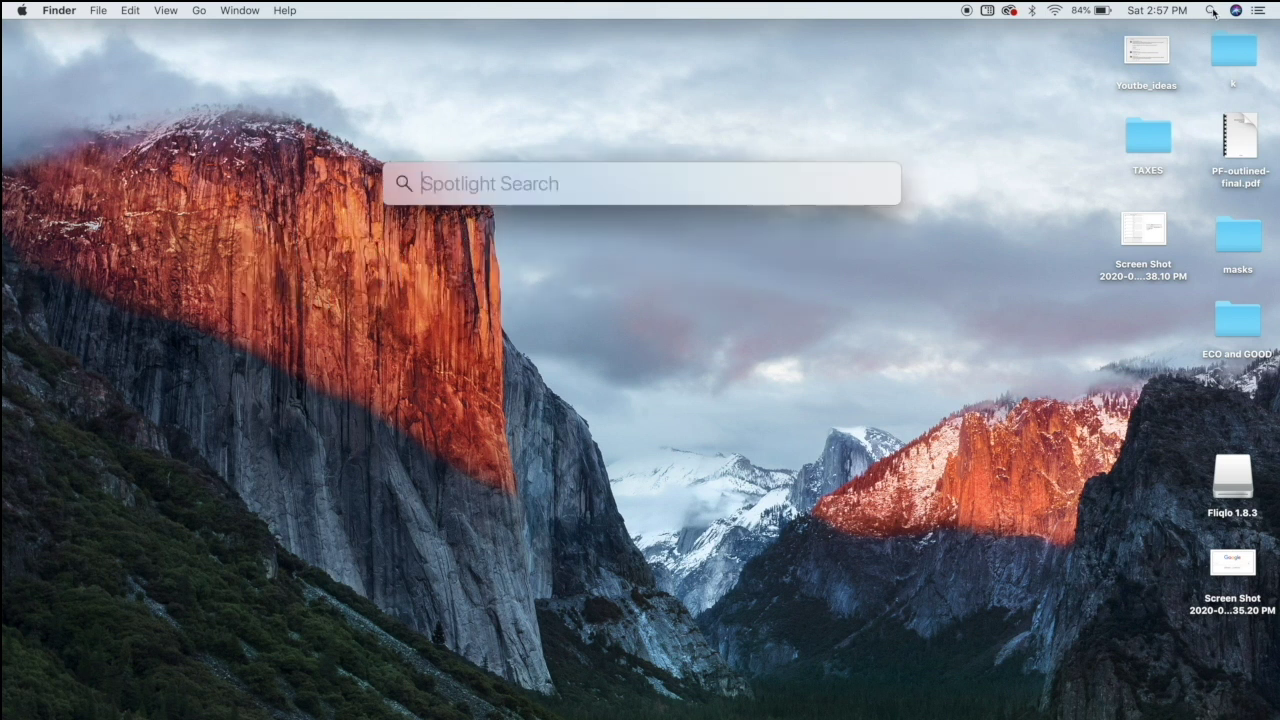
text(app)
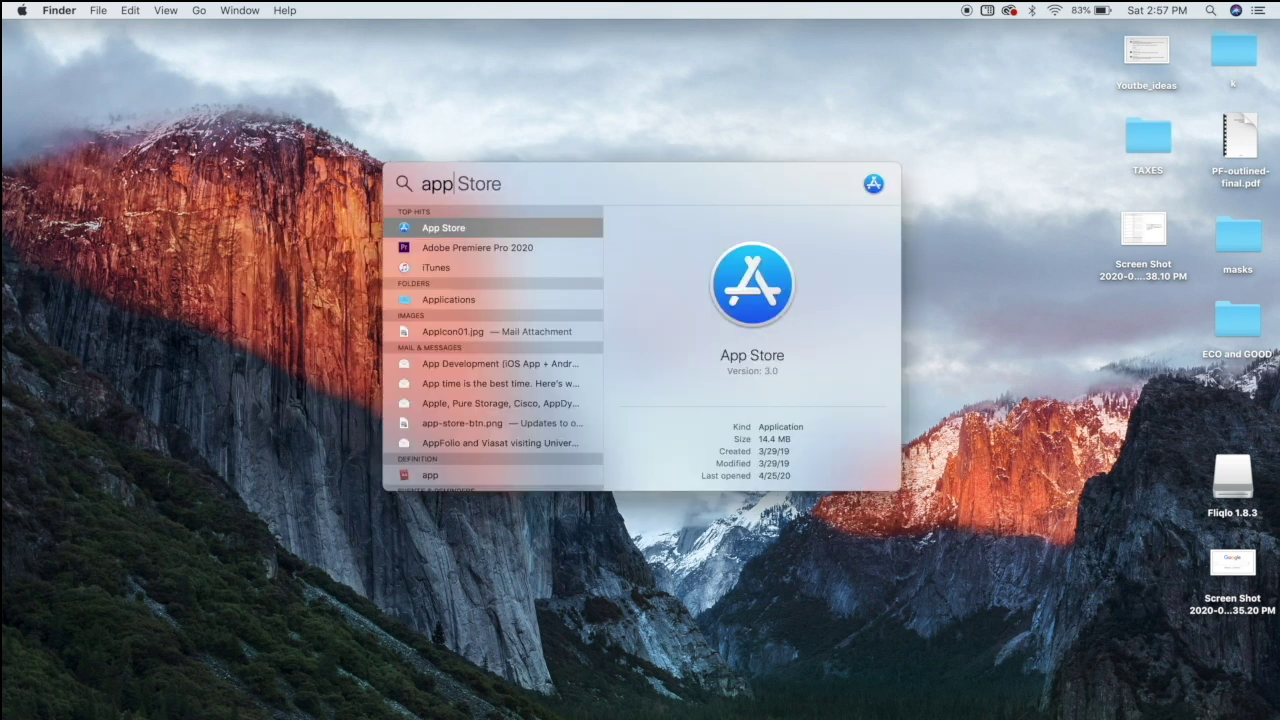
key(Return)
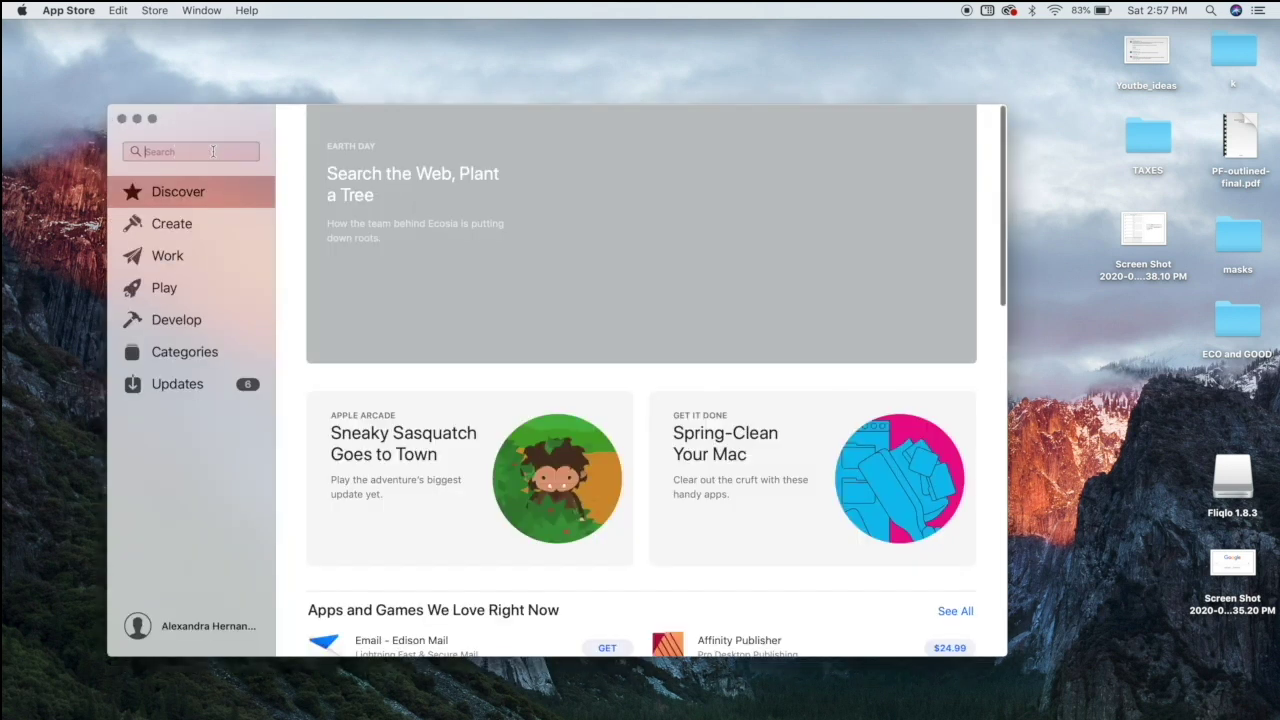
Search the store for 'hidden me' to find HiddenMe, then close the App Store window
click(229, 156)
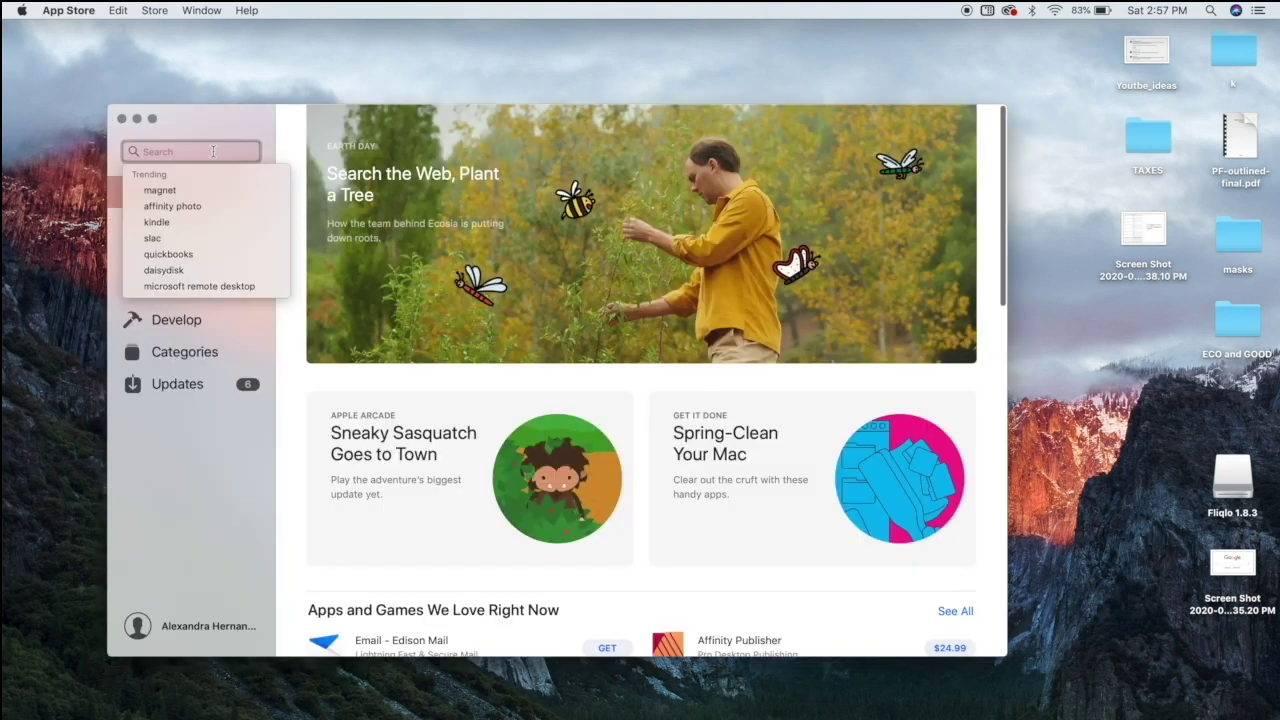
text(hidden me)
key(Return)
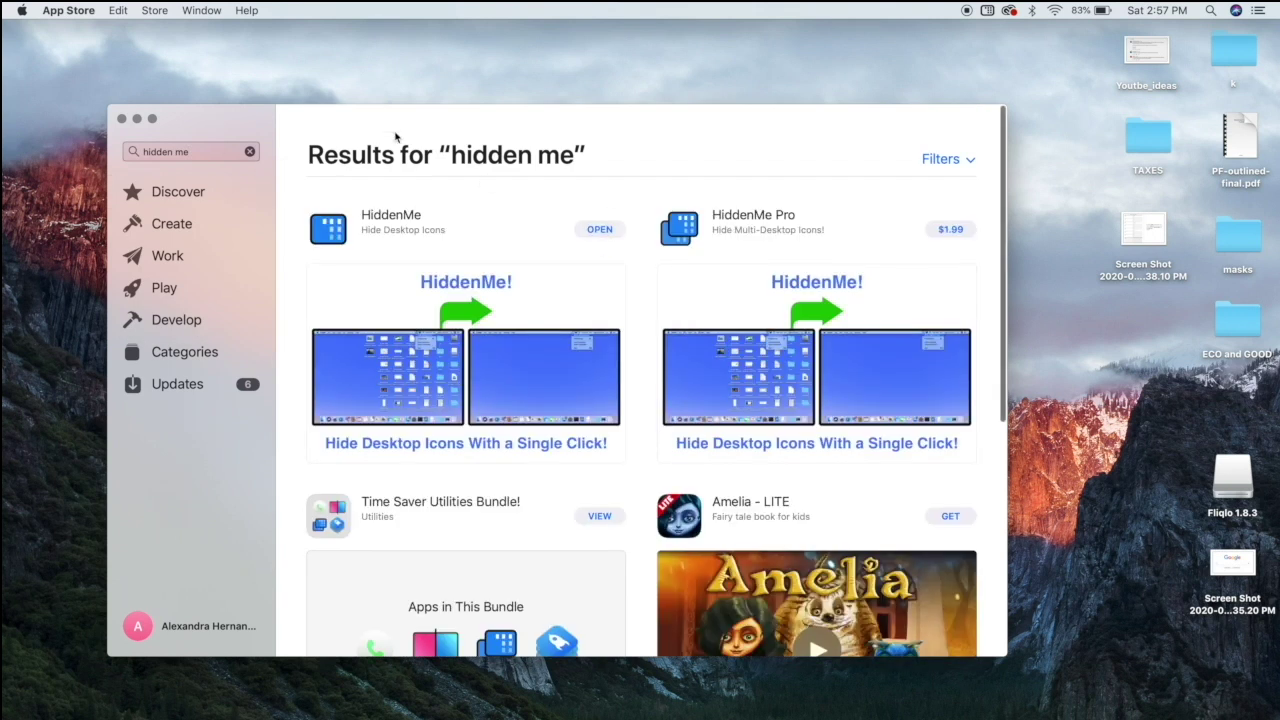
click(122, 119)
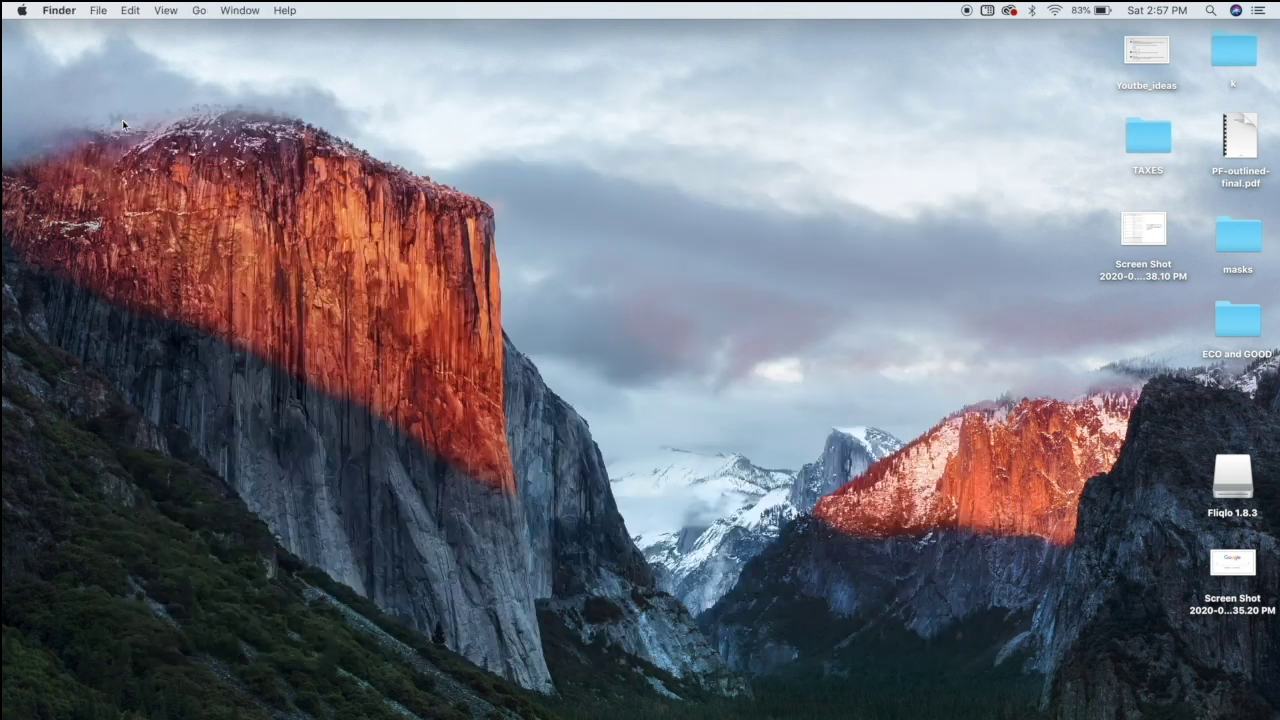
Toggle desktop icons off, on and off again from the HiddenMe menu-bar icon, leaving them hidden
click(987, 11)
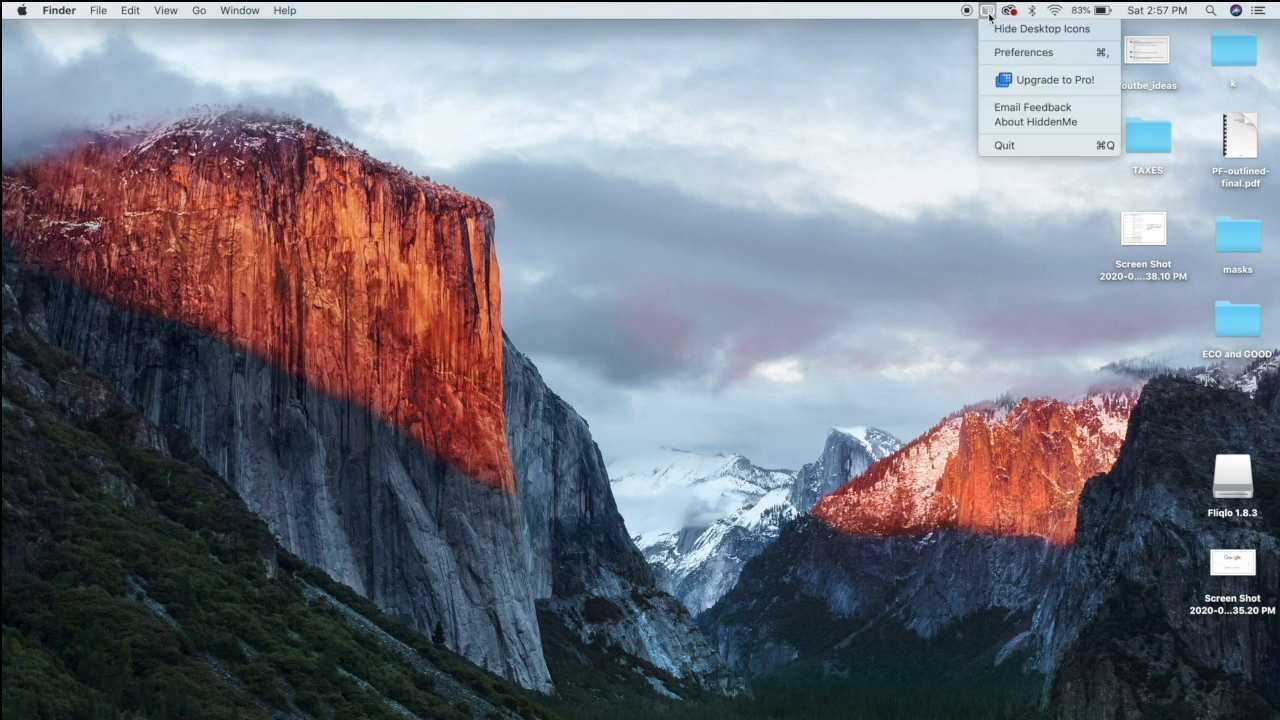
click(996, 29)
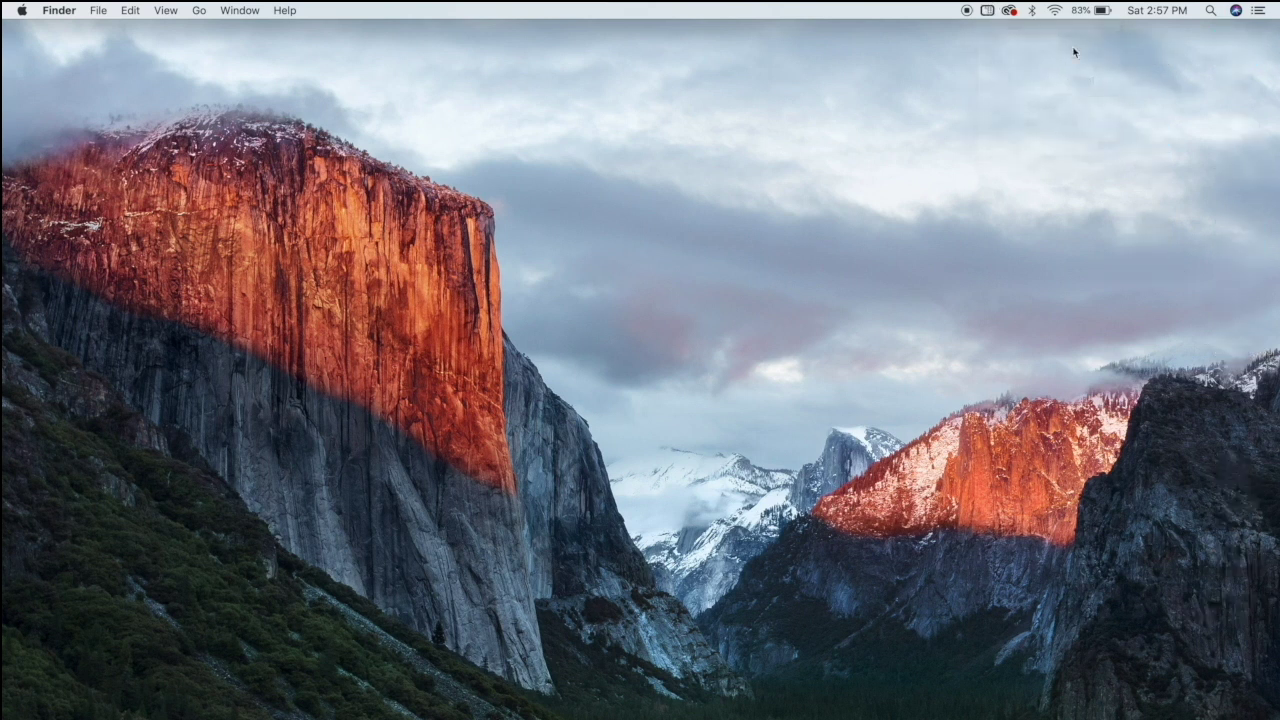
click(987, 11)
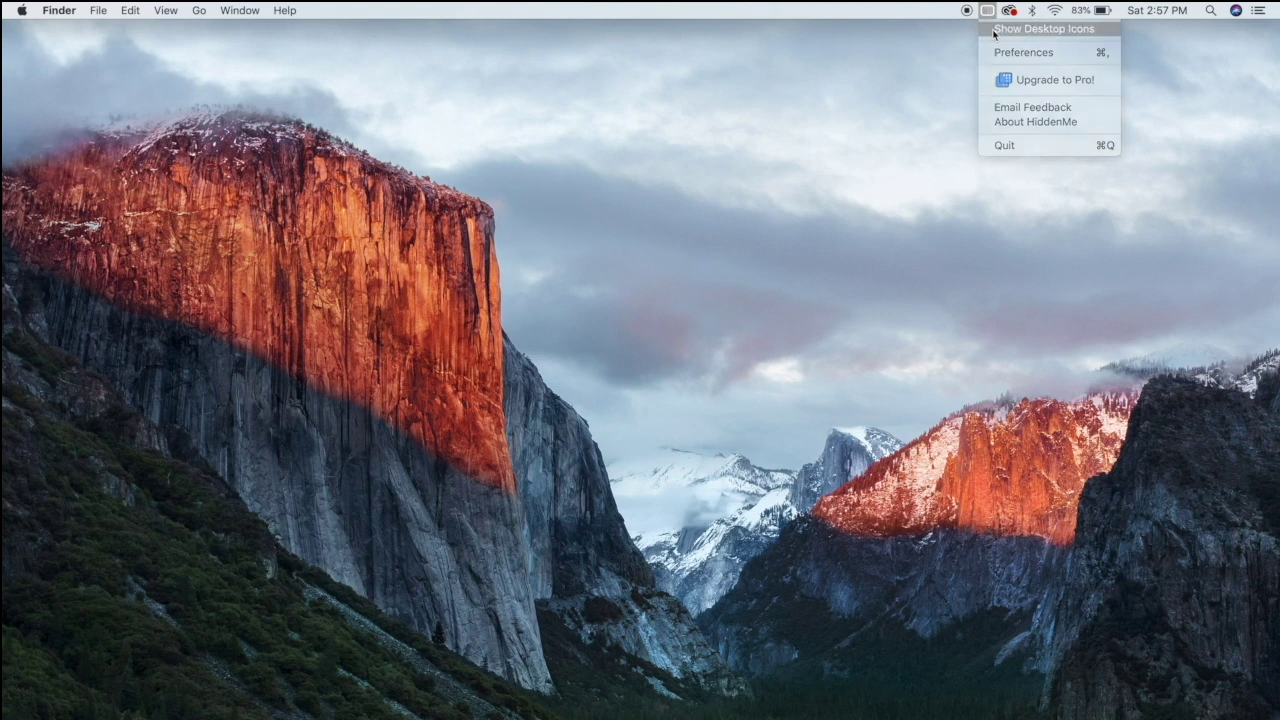
click(995, 30)
click(987, 11)
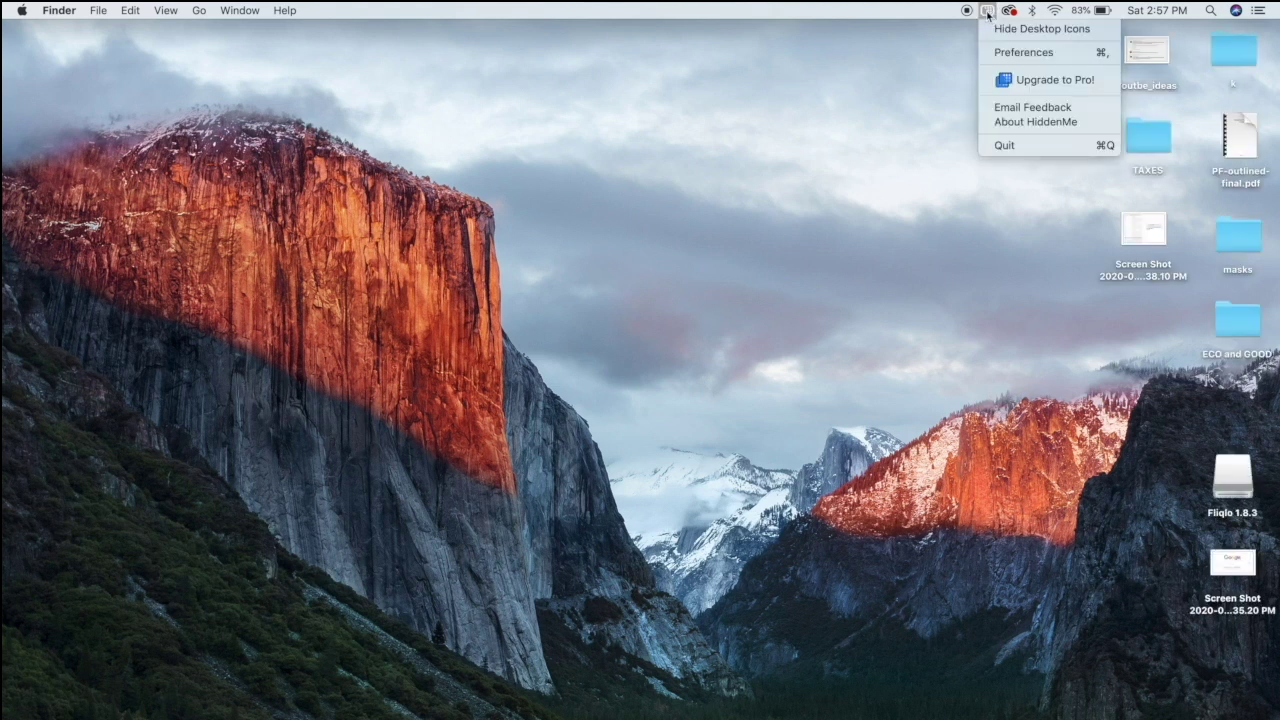
click(997, 26)
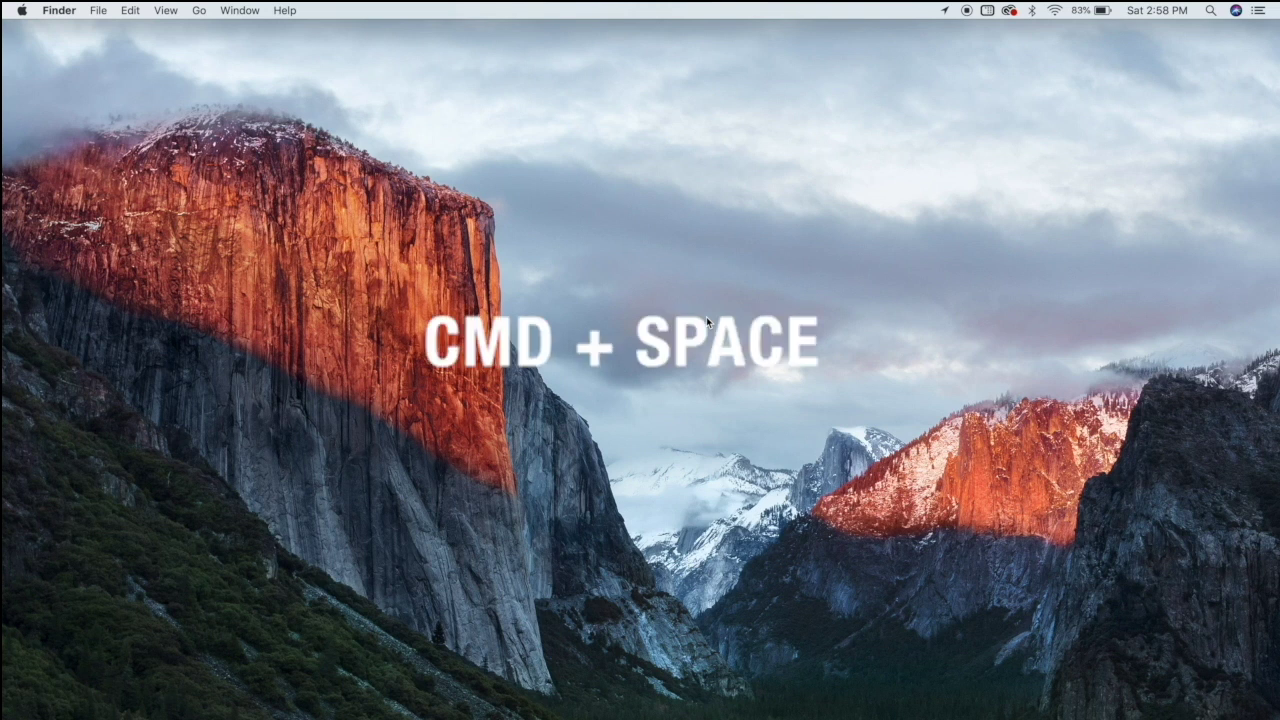
Open Spotlight with Cmd+Space, type 'app' to find App Store, then delete the query
key(super+space)
text(app)
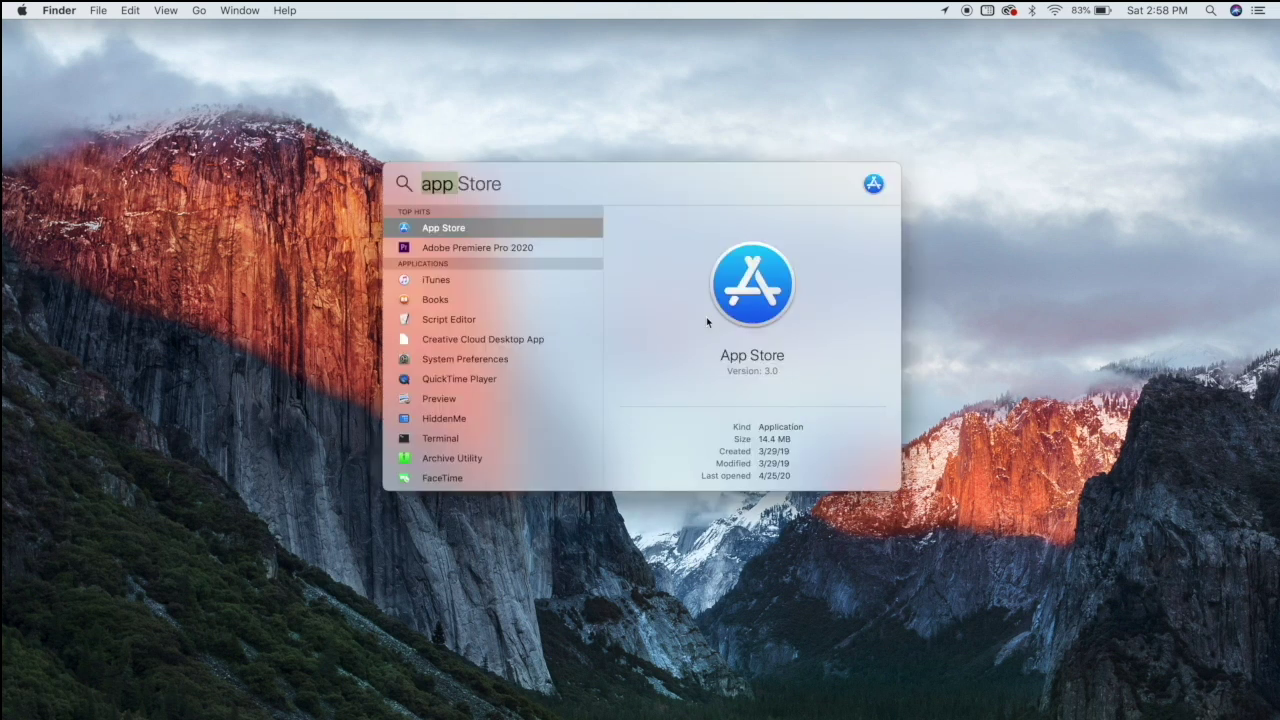
key(BackSpace)
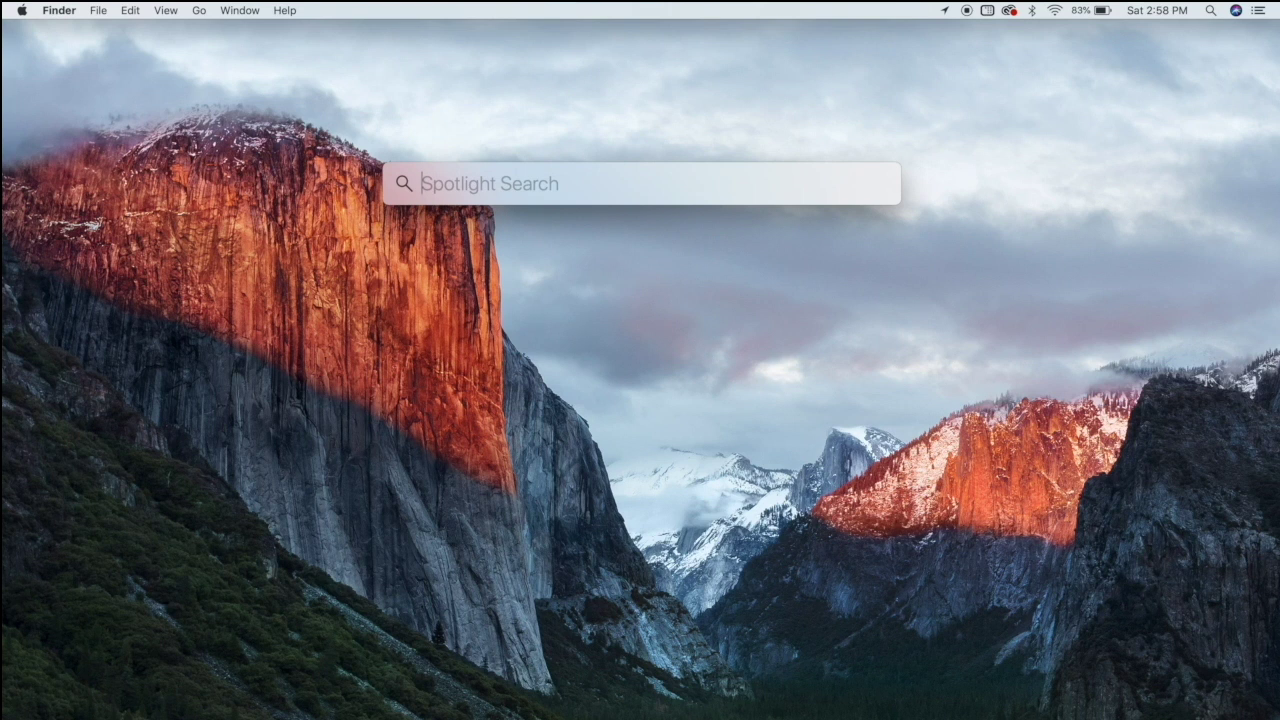
text(adfasf)
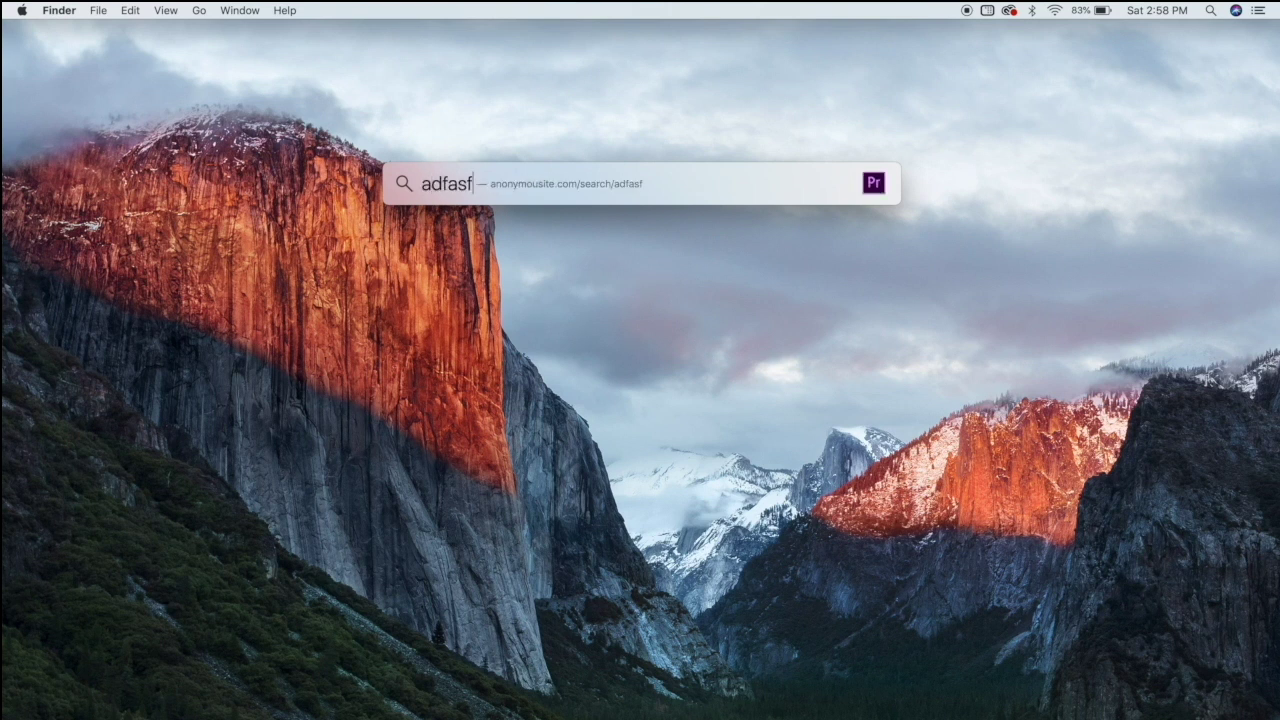
key(BackSpace)
key(BackSpace)
key(BackSpace)
key(BackSpace)
key(BackSpace)
text(pp)
key(BackSpace)
key(BackSpace)
key(BackSpace)
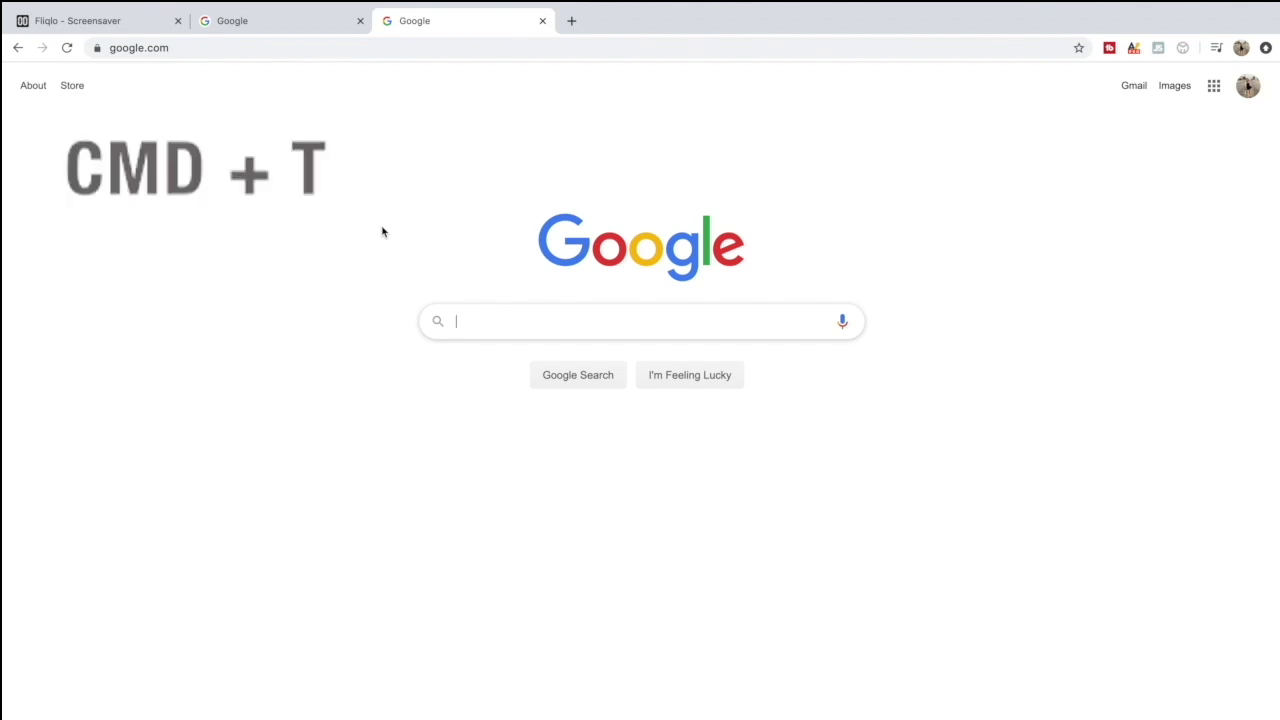
Open a new Chrome tab with Cmd+T, then move left to Fliqlo and back right with Option+Cmd+arrows
key(super+t)
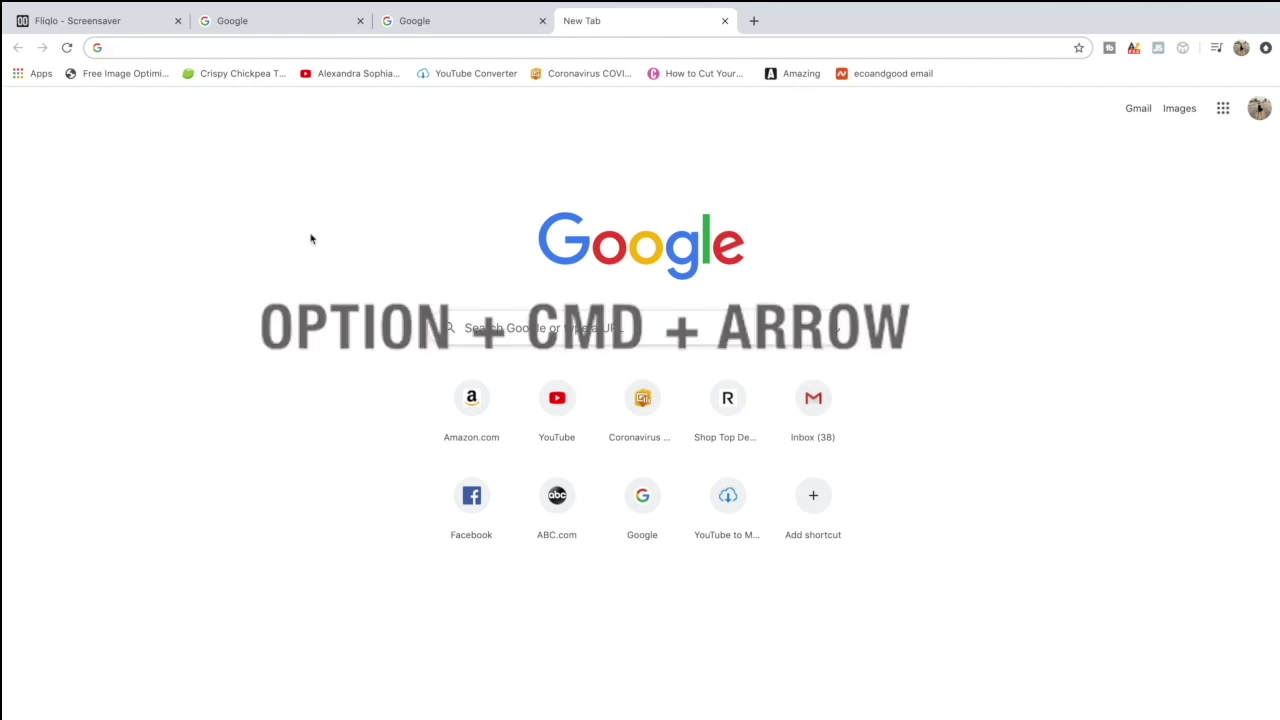
key(alt+super+Left)
key(alt+super+Left)
key(alt+super+Left)
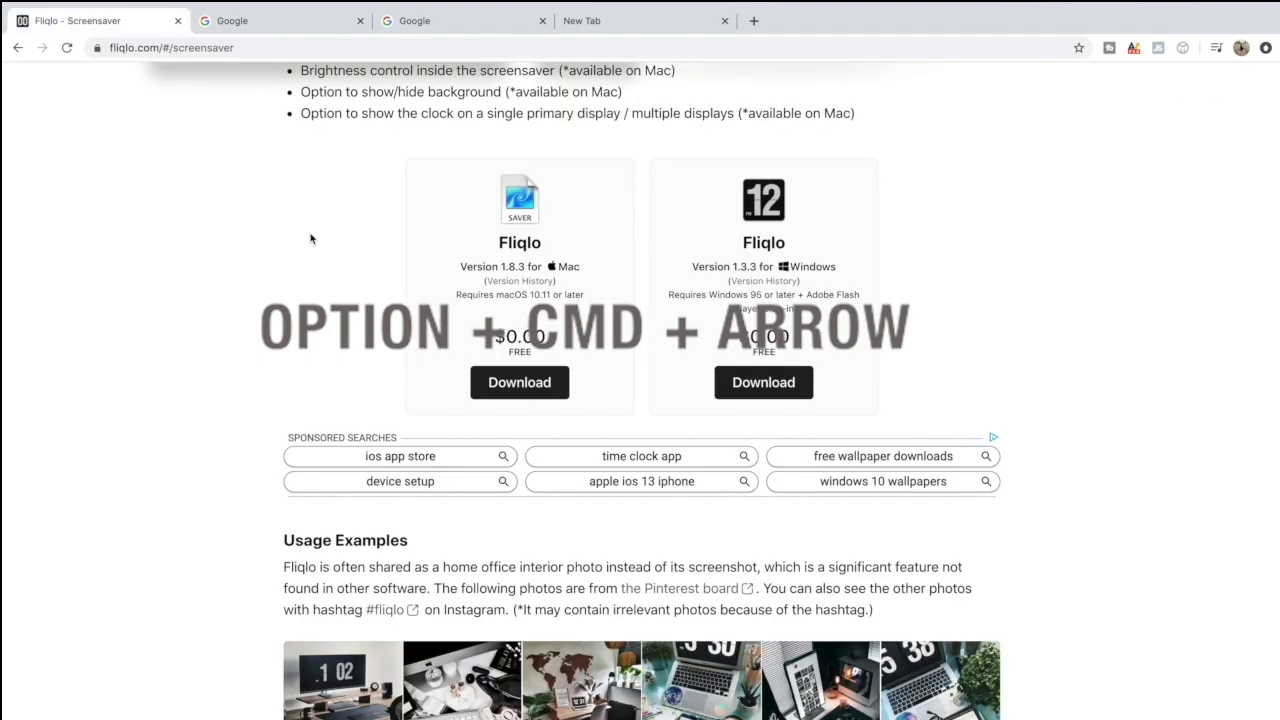
key(alt+super+Right)
key(alt+super+Right)
key(alt+super+Right)
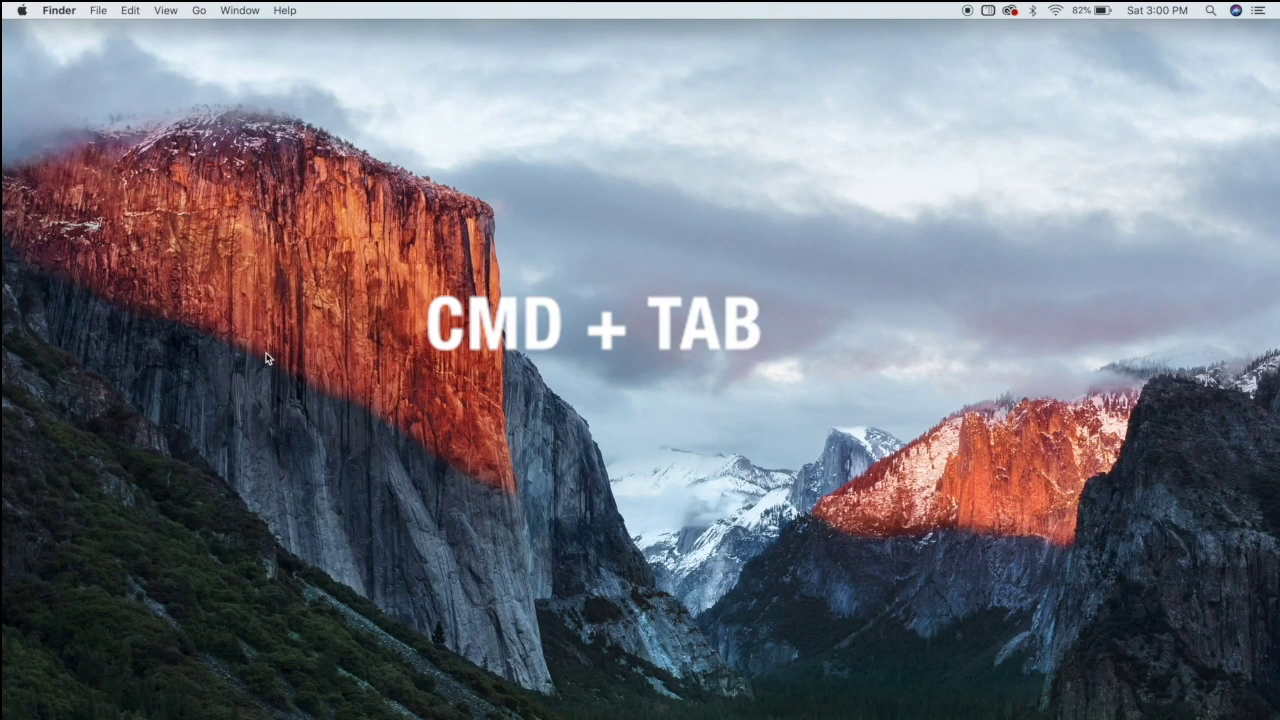
Step through the Cmd+Tab app switcher to Spotify
key(super+Tab)
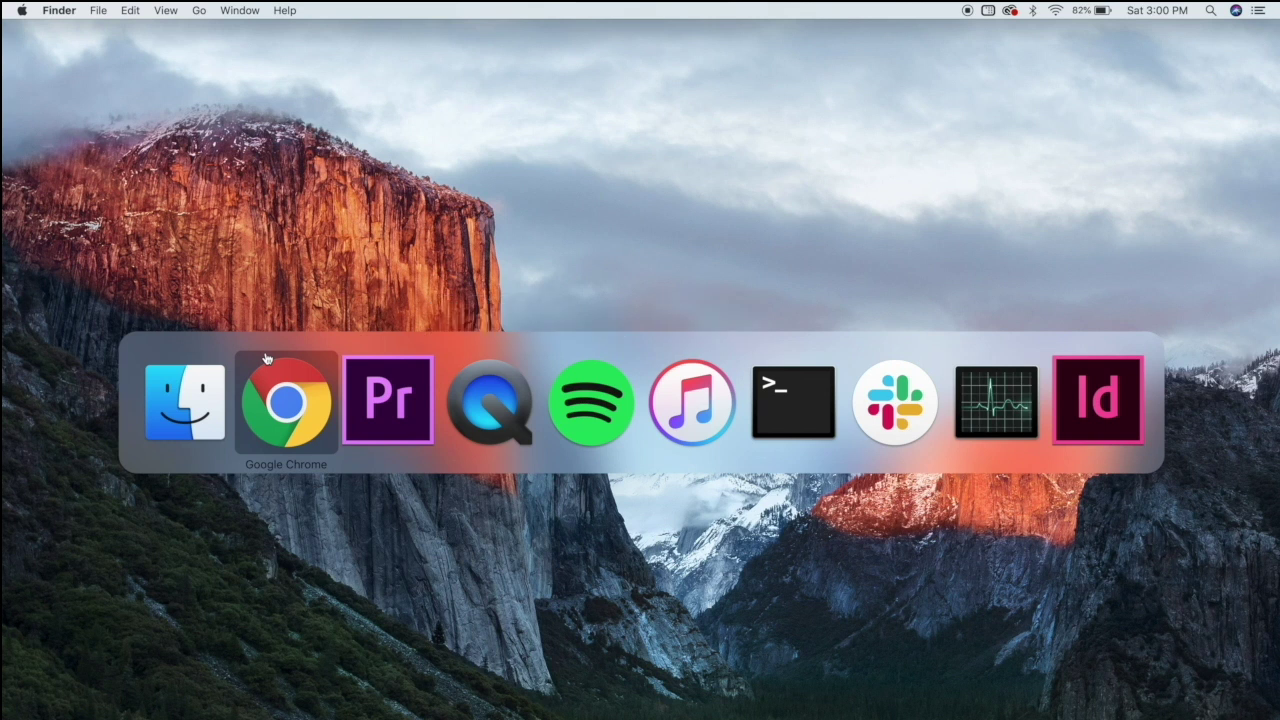
key(super+Tab)
key(super+Tab)
key(super+Tab)
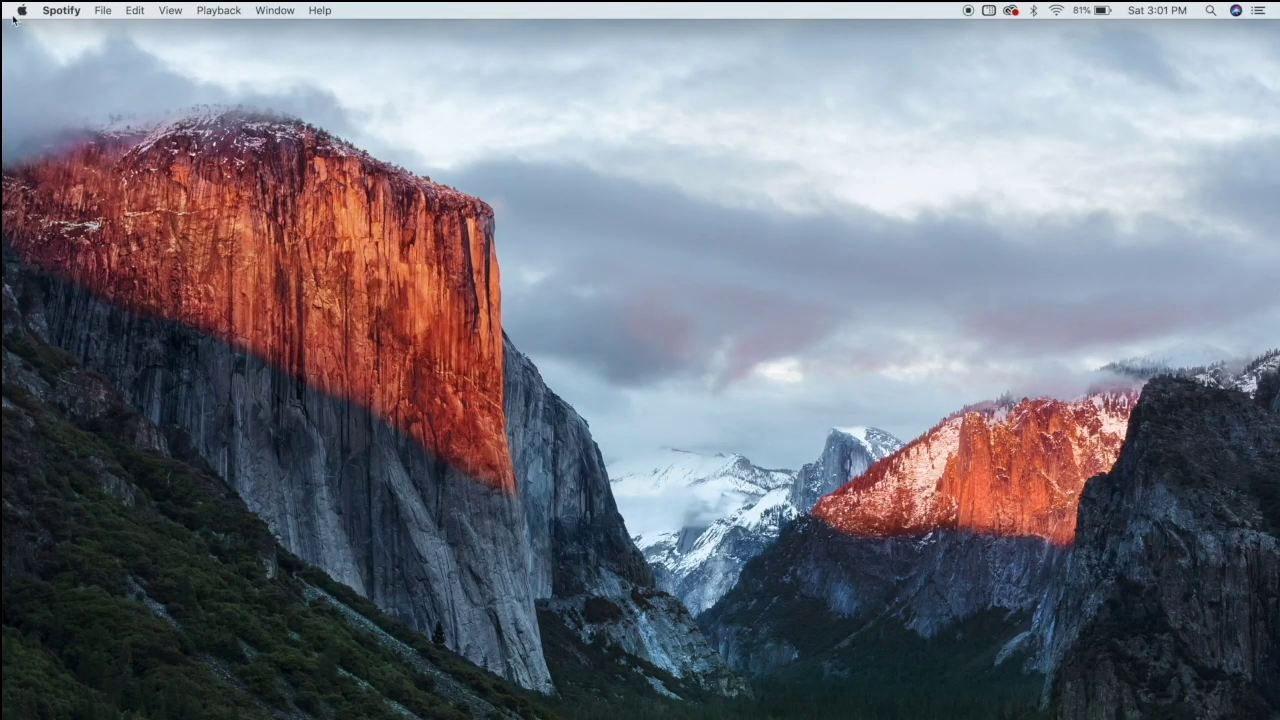
Open System Preferences from the Apple menu, go to Desktop & Screen Saver, and show Hot Corners
click(18, 12)
click(60, 54)
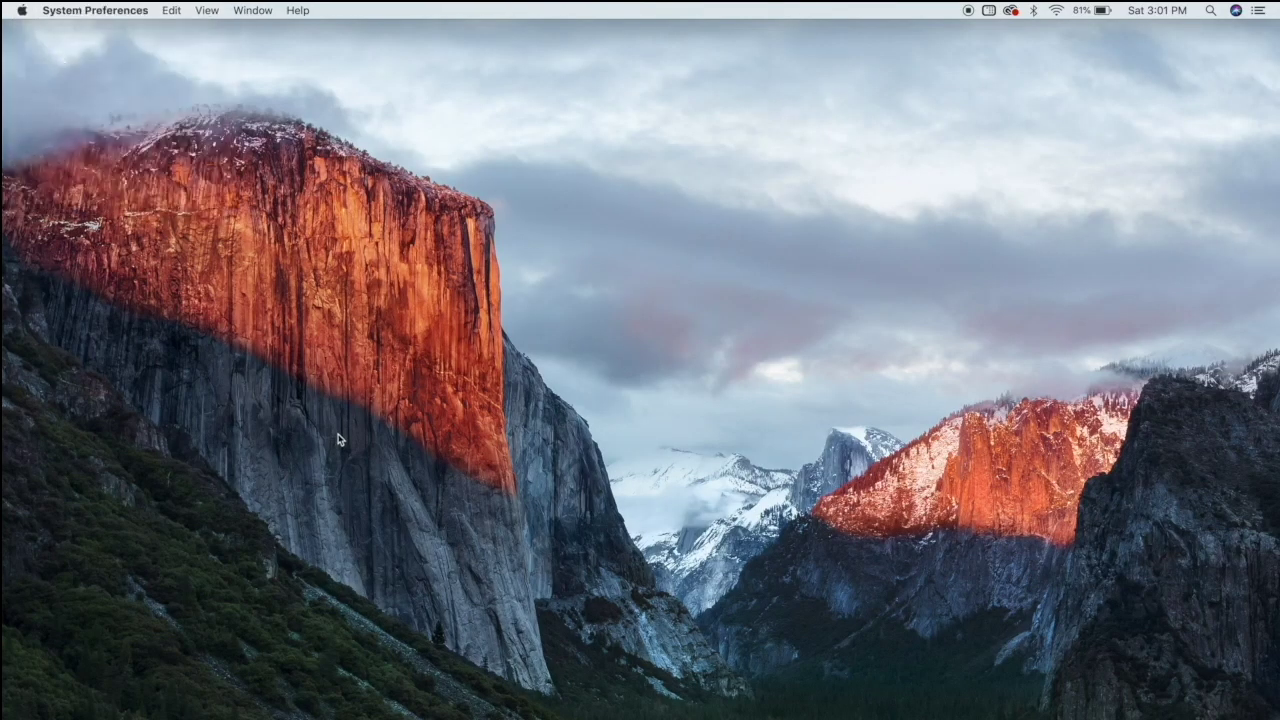
click(213, 218)
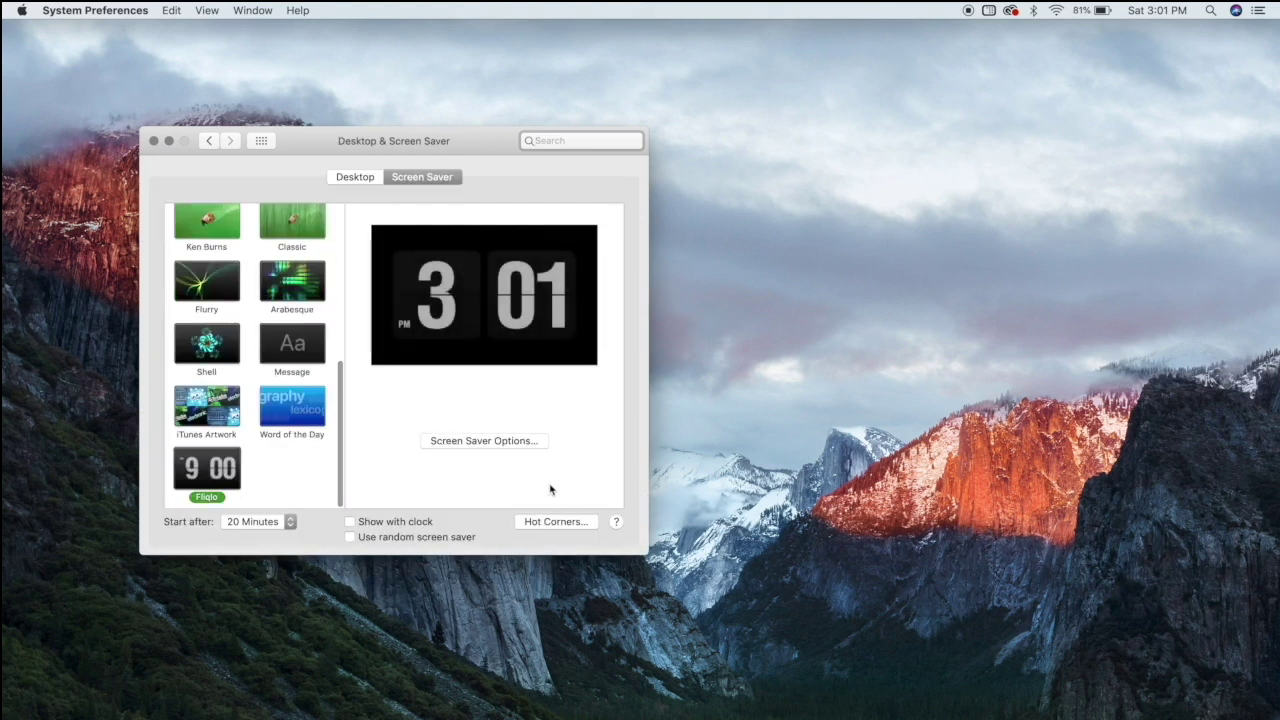
click(555, 522)
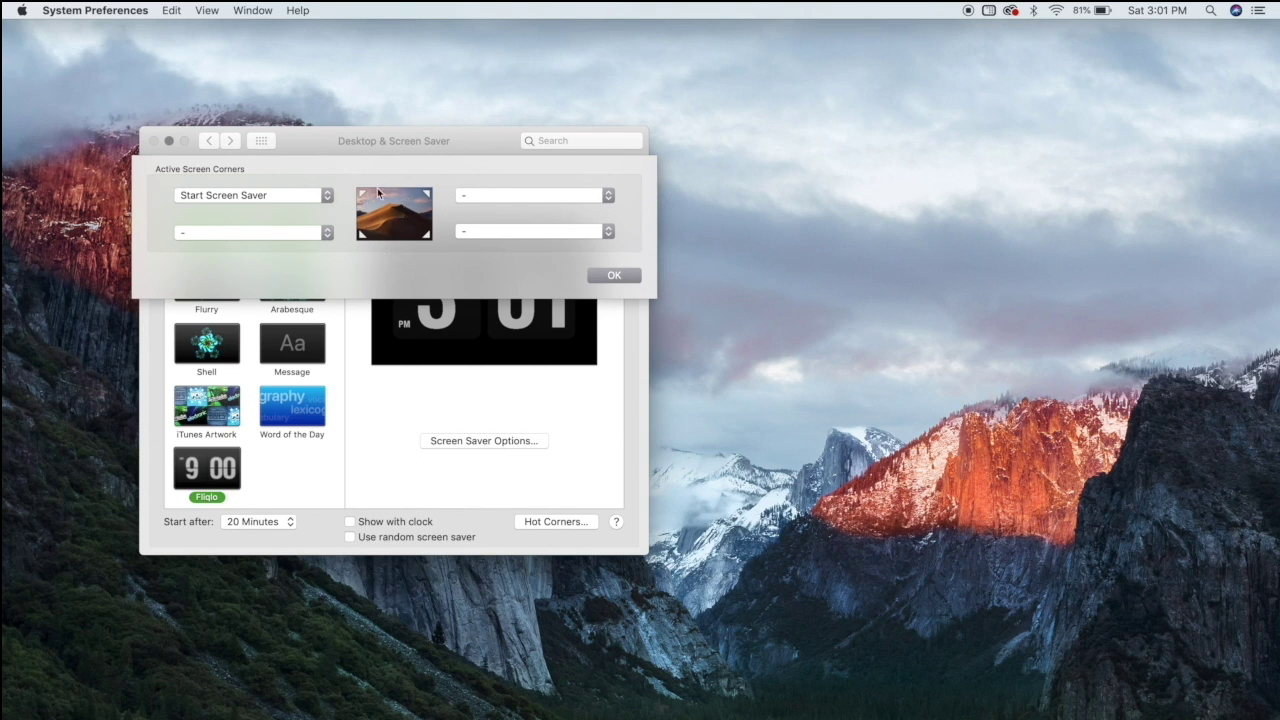
Assign Desktop to the top-right hot corner and Lock Screen to the bottom-right hot corner
click(607, 196)
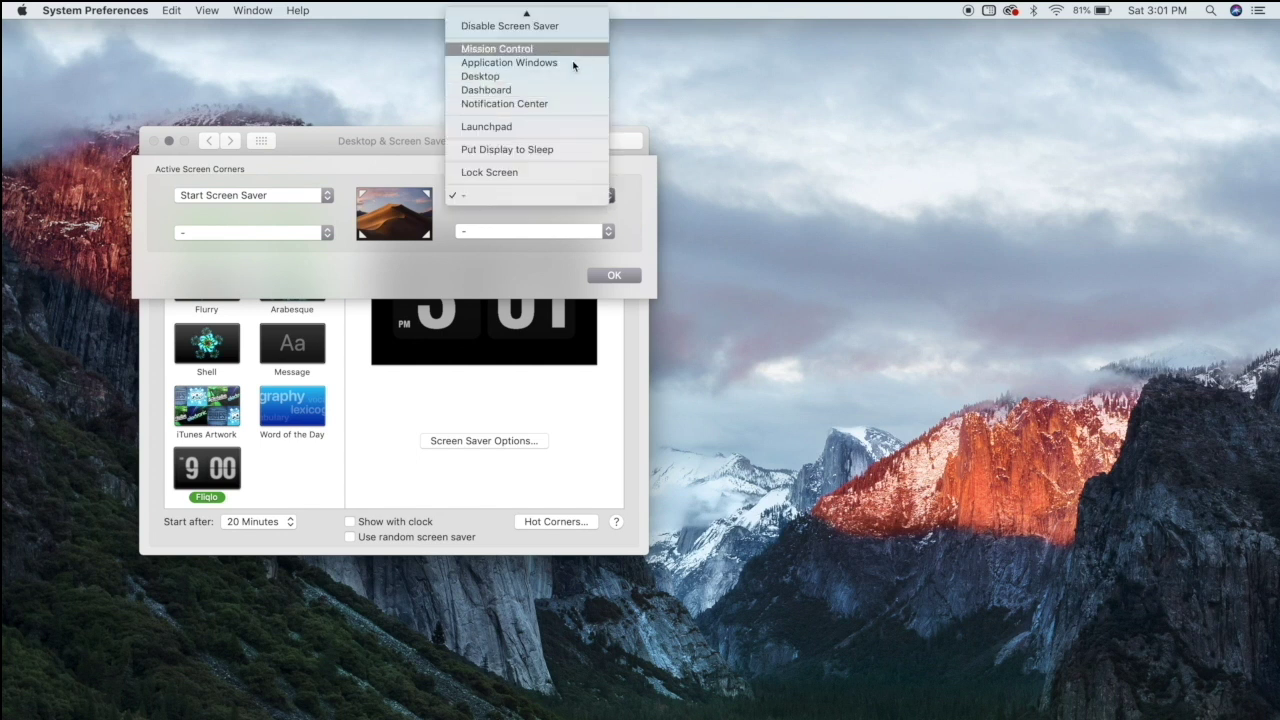
scroll(560, 66, up, 1)
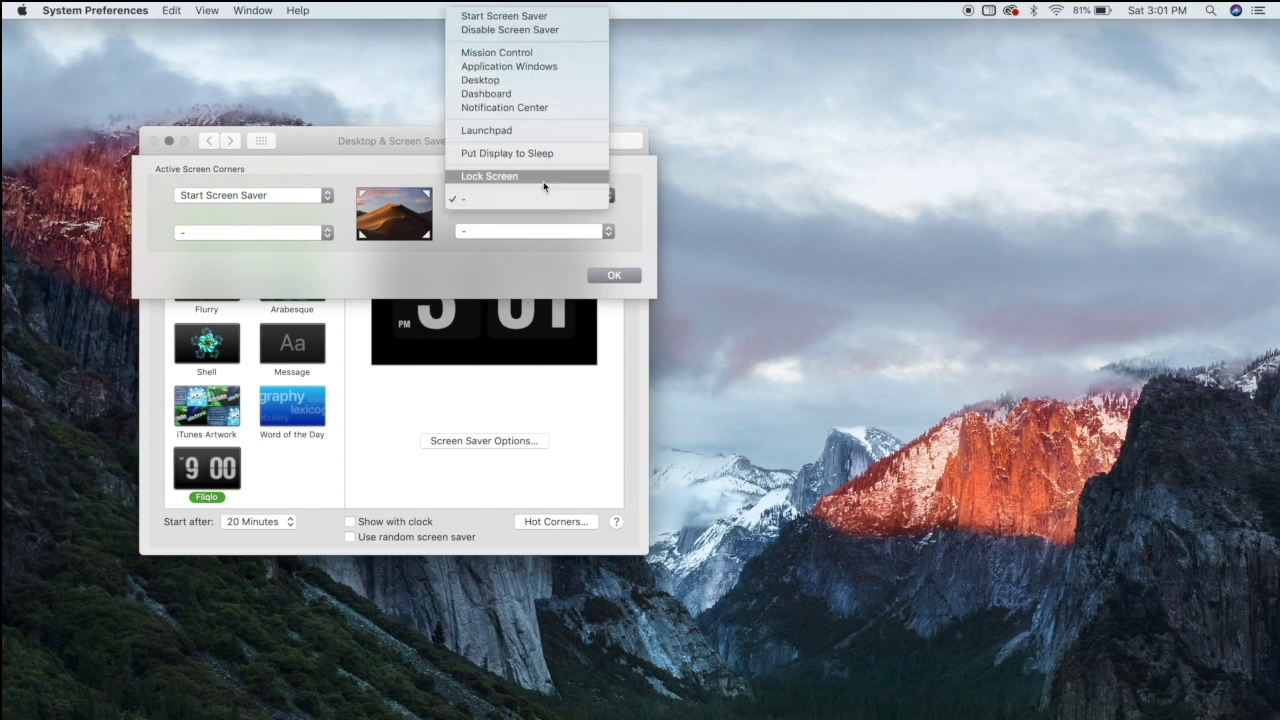
click(561, 82)
click(607, 231)
click(560, 208)
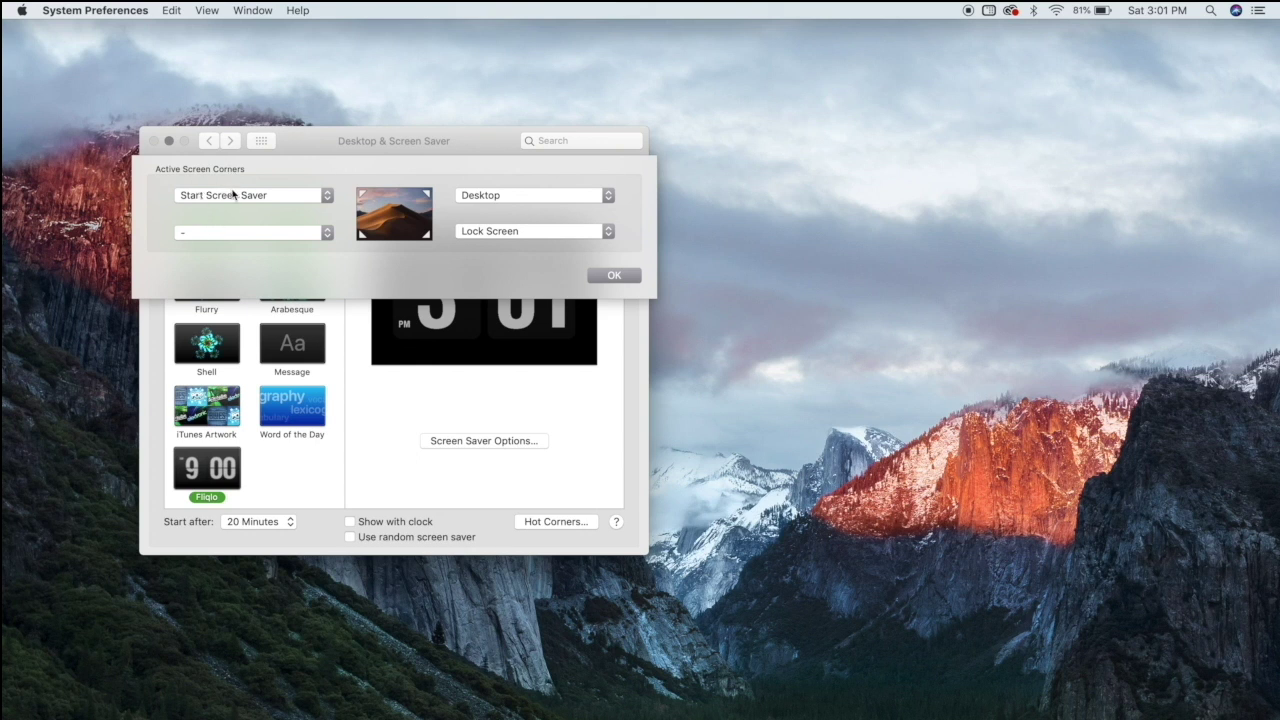
mouse_move(3, 8)
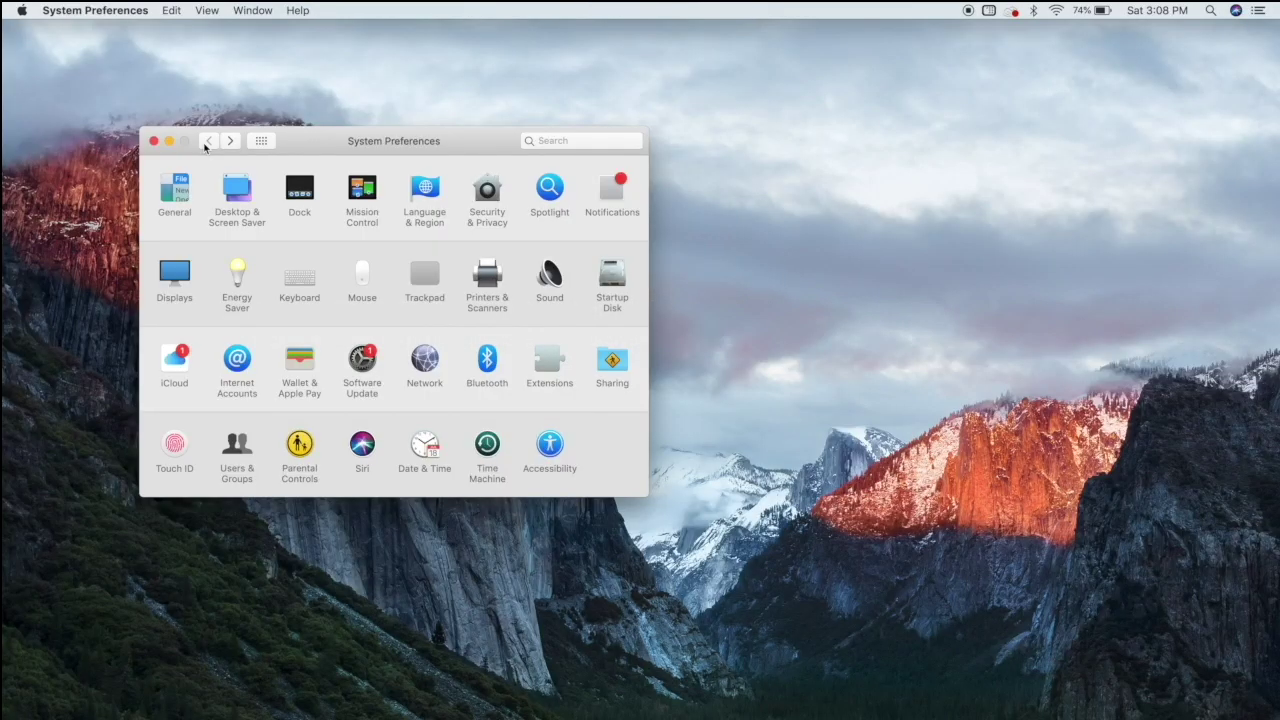
In General, preview the Dark appearance, then switch back to Light
click(176, 192)
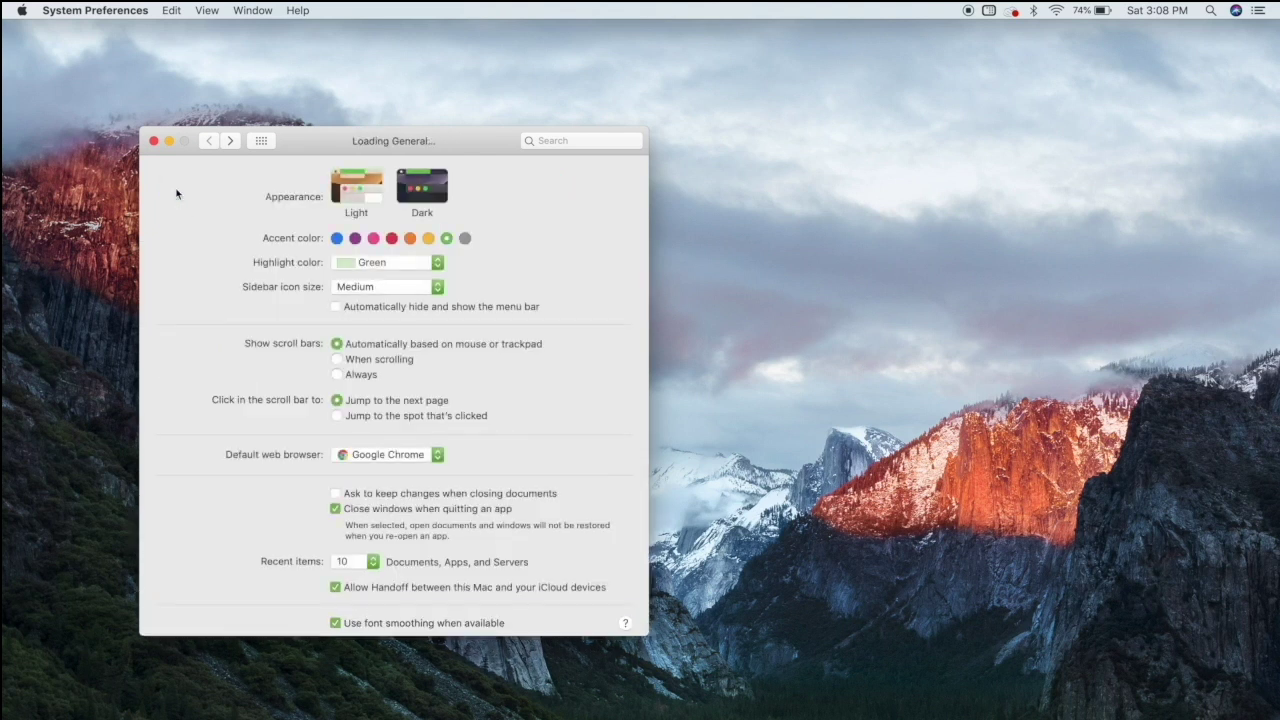
click(414, 194)
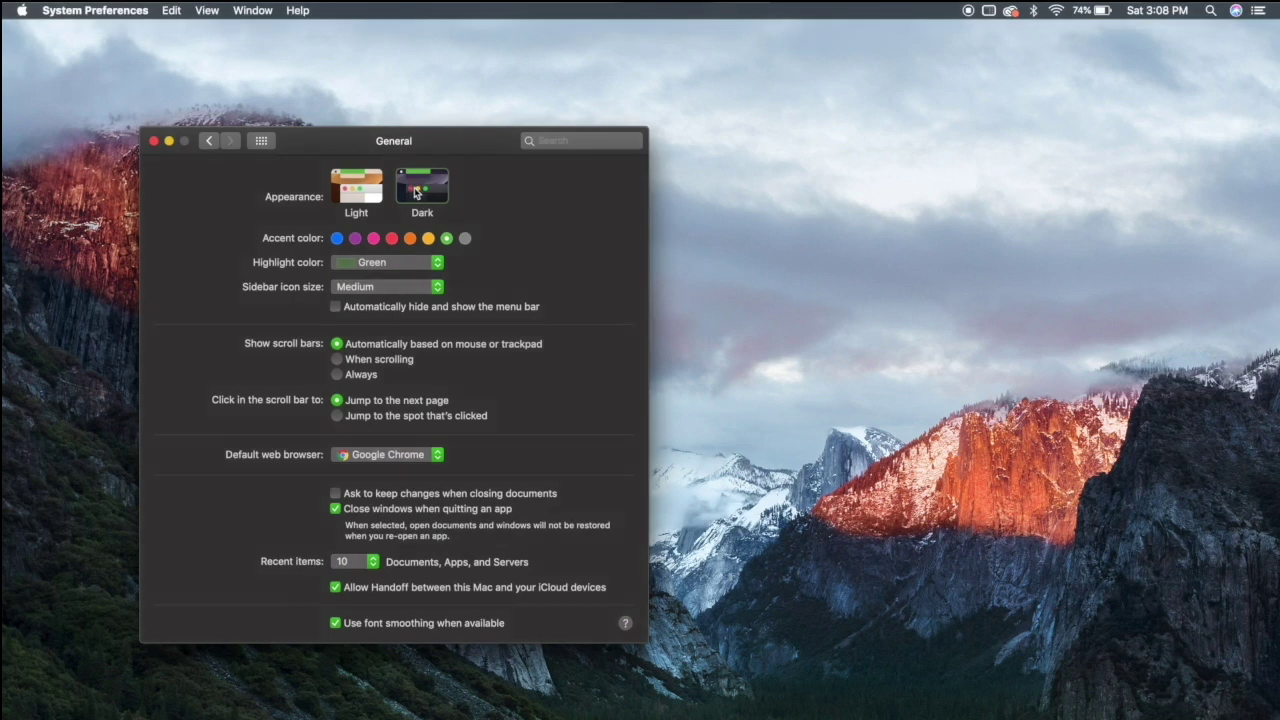
click(350, 196)
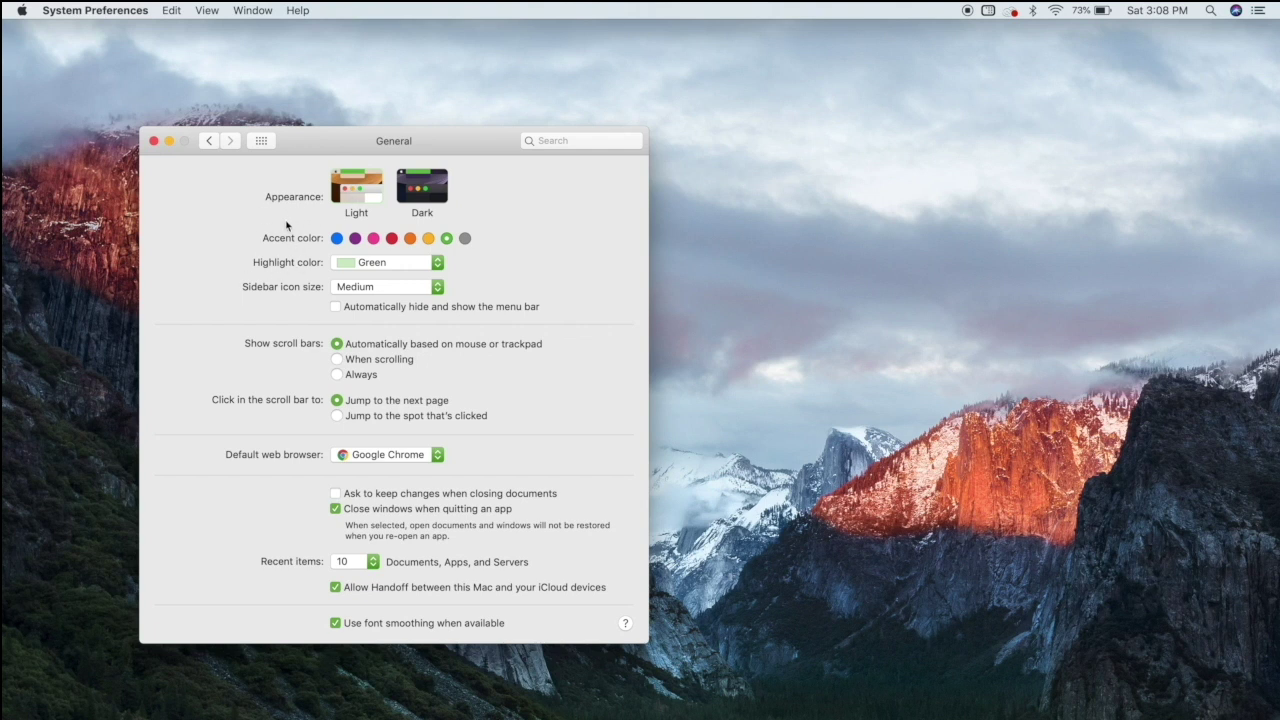
Try the yellow accent colour, dismiss the help search, and restore the green accent
click(428, 238)
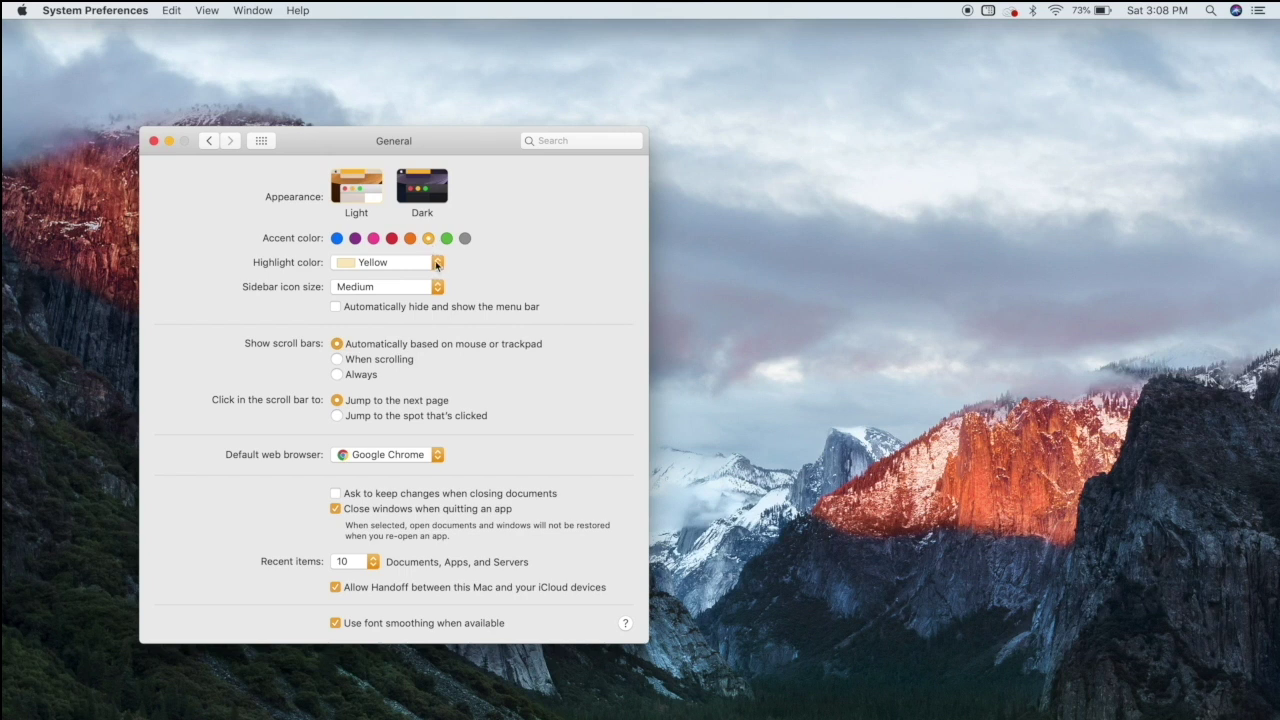
click(253, 10)
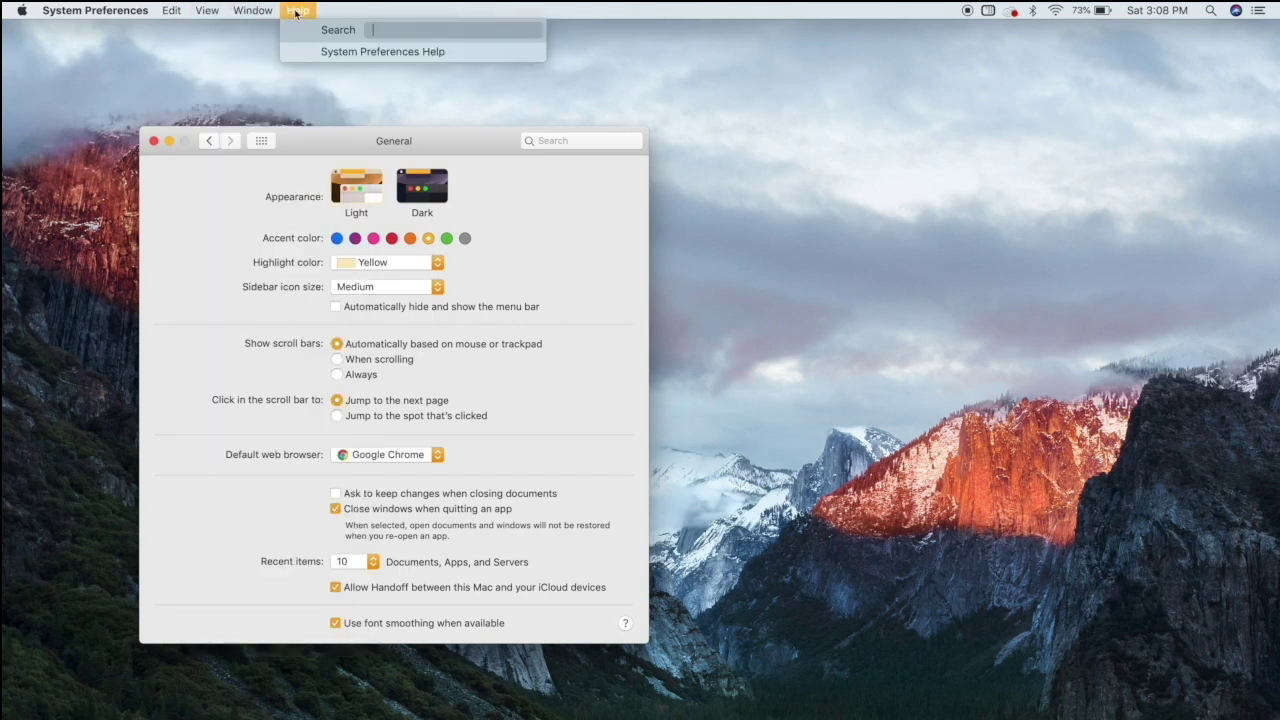
click(290, 296)
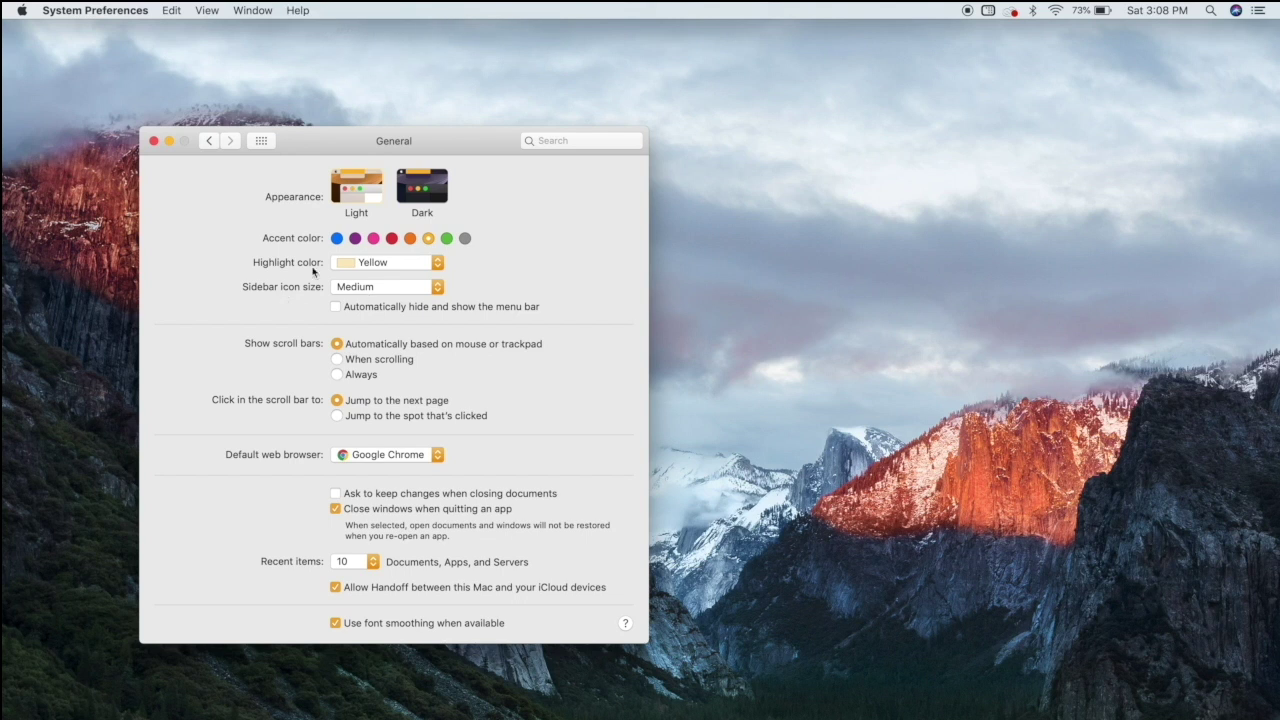
click(447, 238)
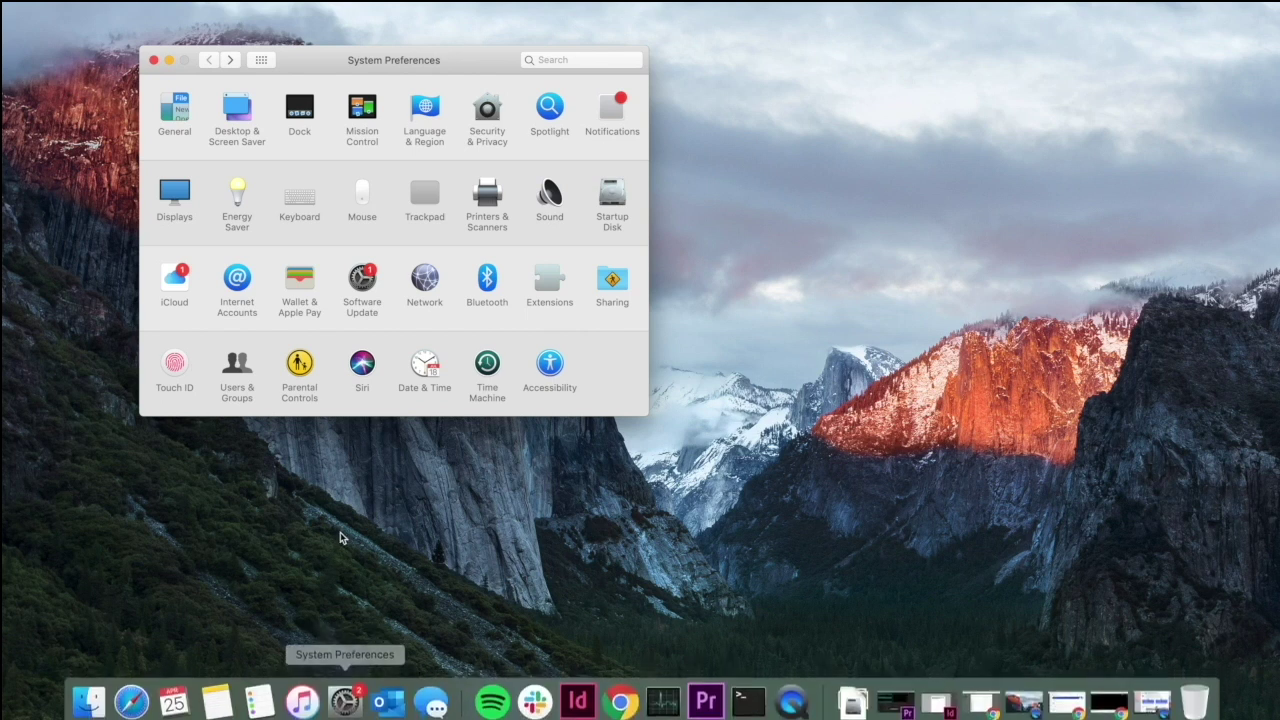
In Dock settings, turn auto-hide off and back on, and drag the Size slider toward Large
mouse_move(302, 695)
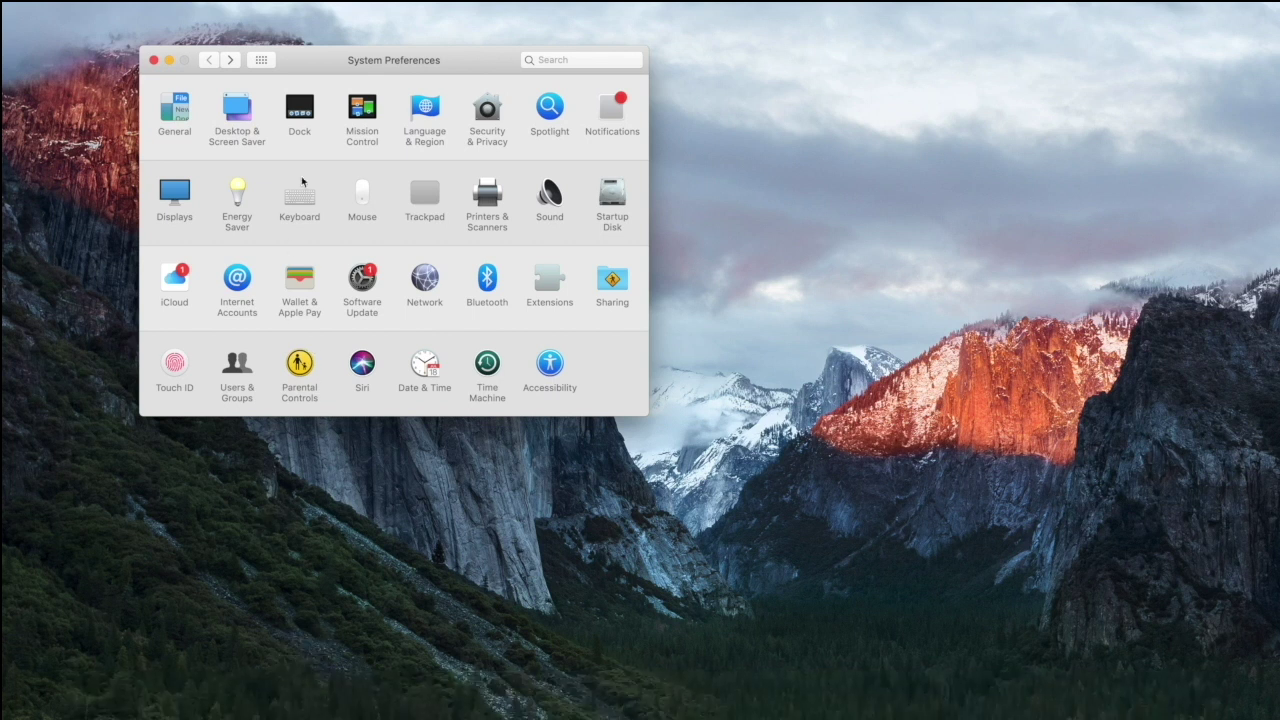
click(301, 108)
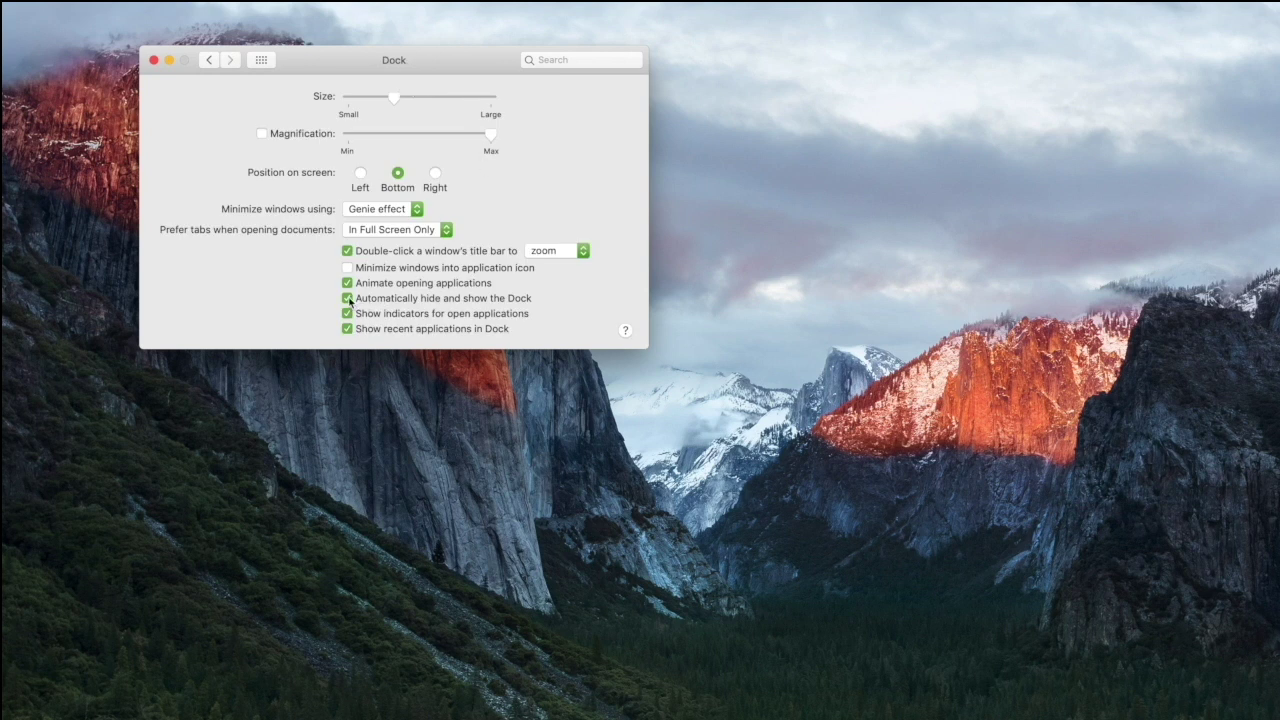
click(347, 298)
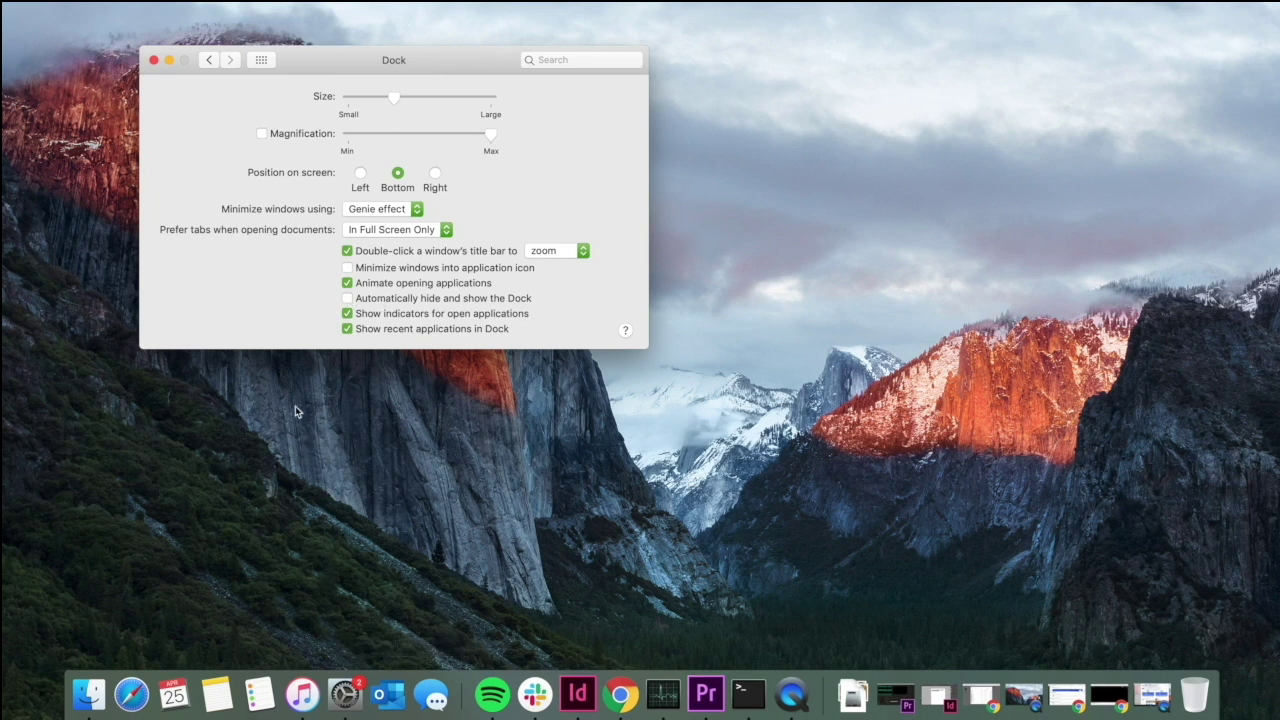
click(348, 298)
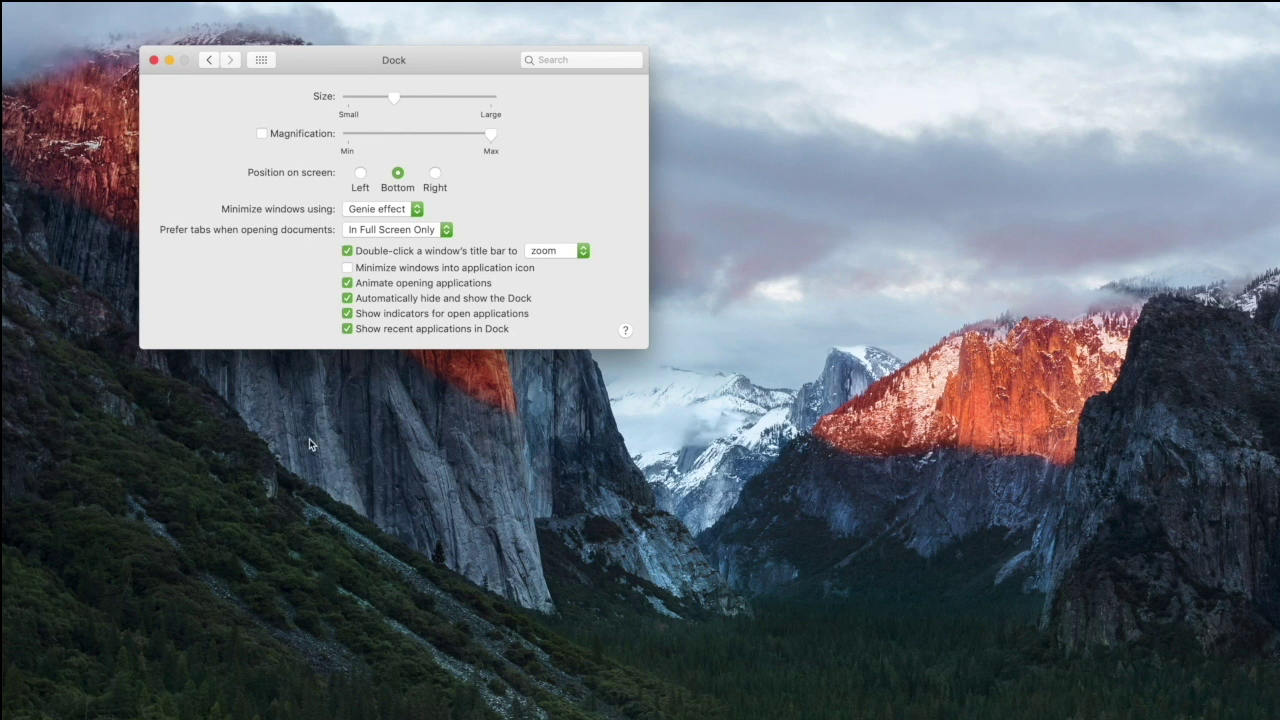
mouse_move(396, 99)
mouse_down()
mouse_move(491, 97)
mouse_move(372, 110)
mouse_move(410, 100)
mouse_up()
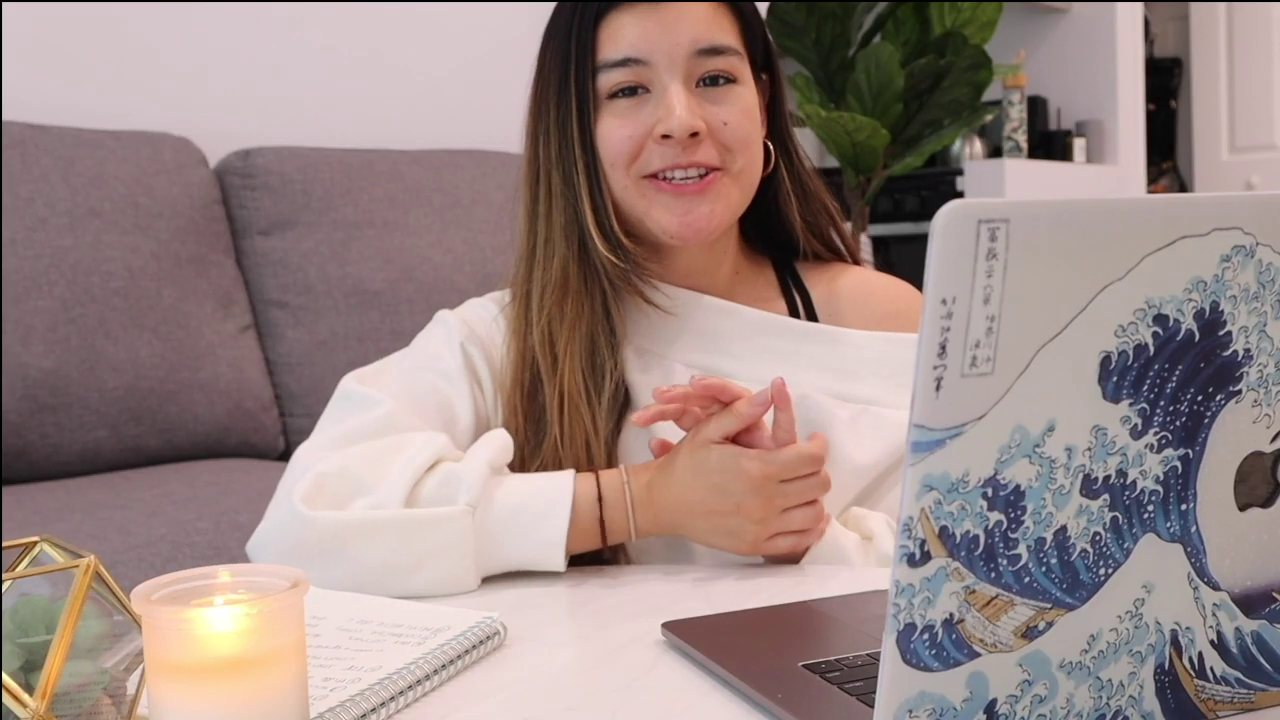